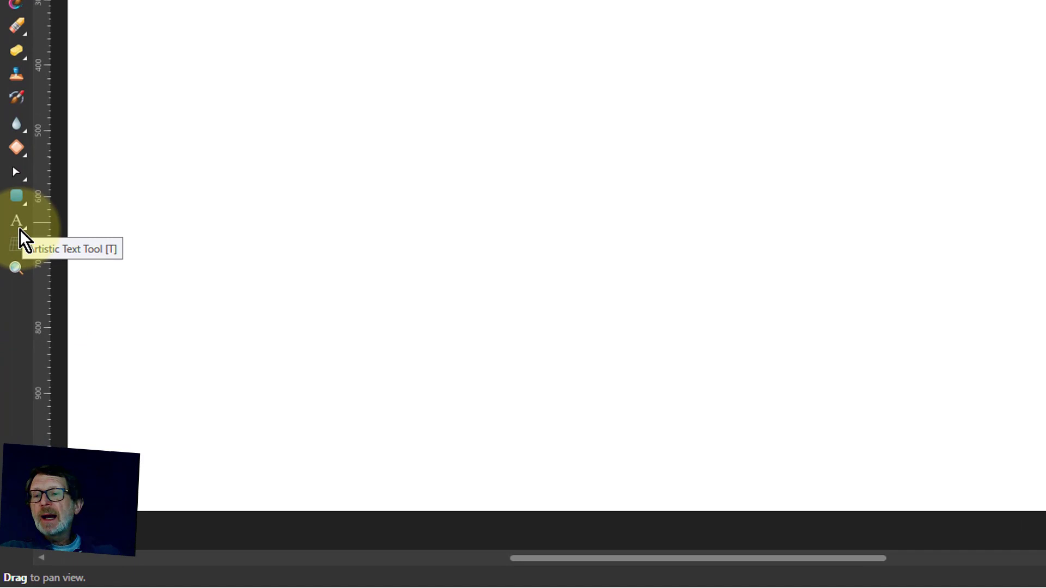
- Add large black artistic text reading 'Now is the winter' on the blank canvas
left_click(20, 225)
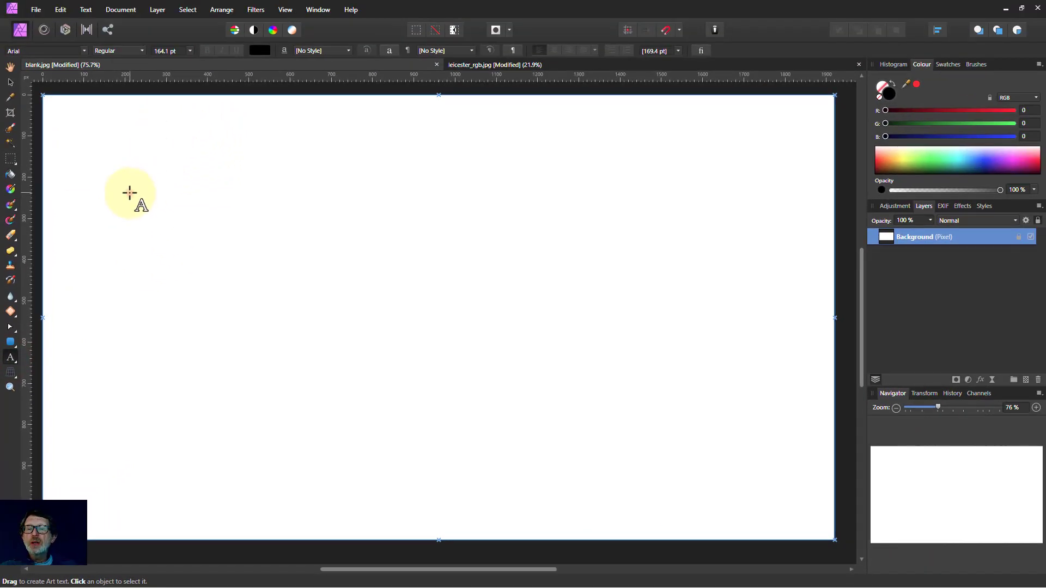
left_click_drag(129, 193, 196, 250)
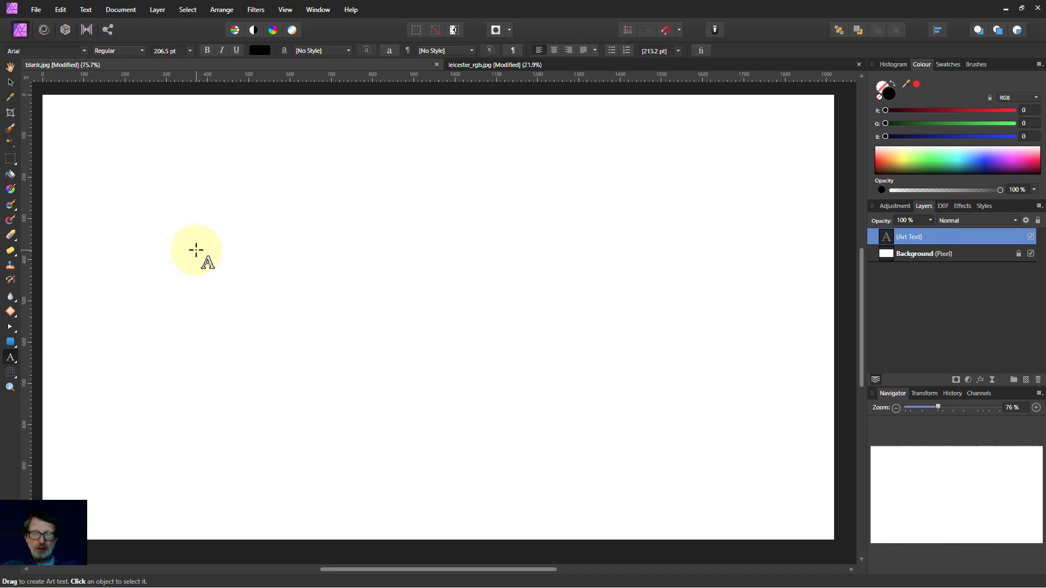
type("Now is the wi")
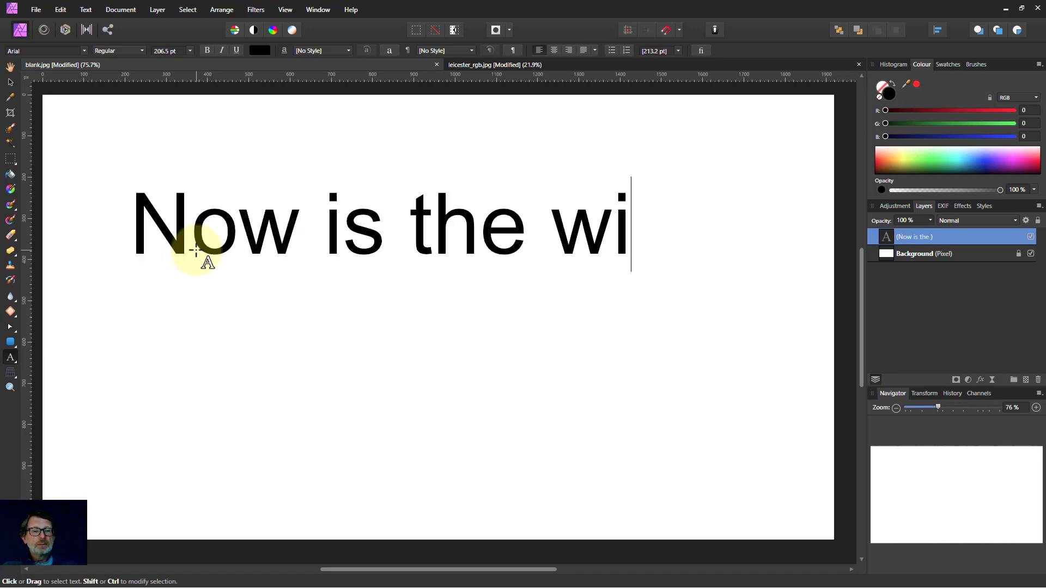
type("ntewr")
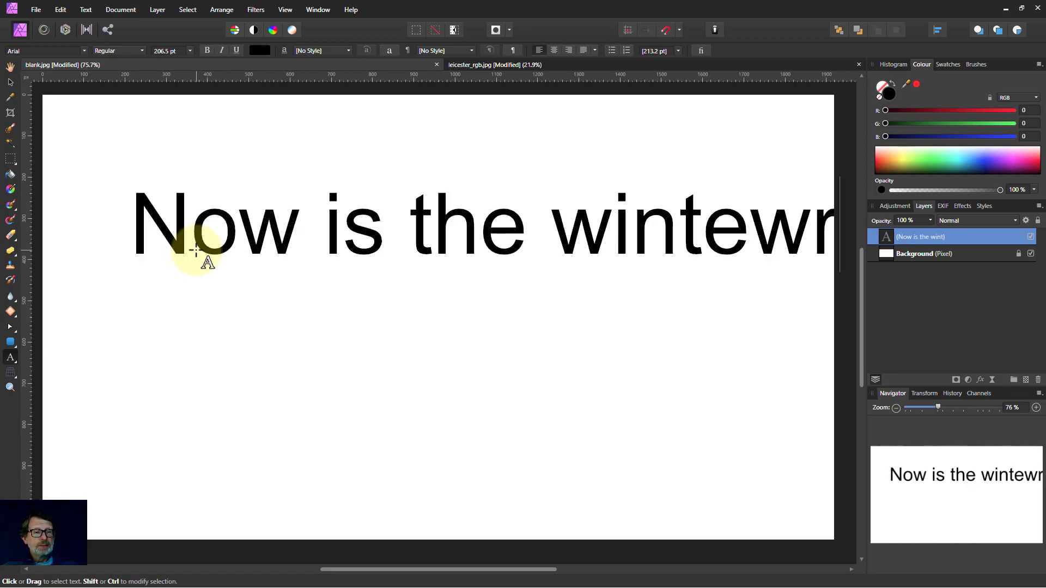
key("BackSpace")
key("BackSpace")
type("r")
key("Escape")
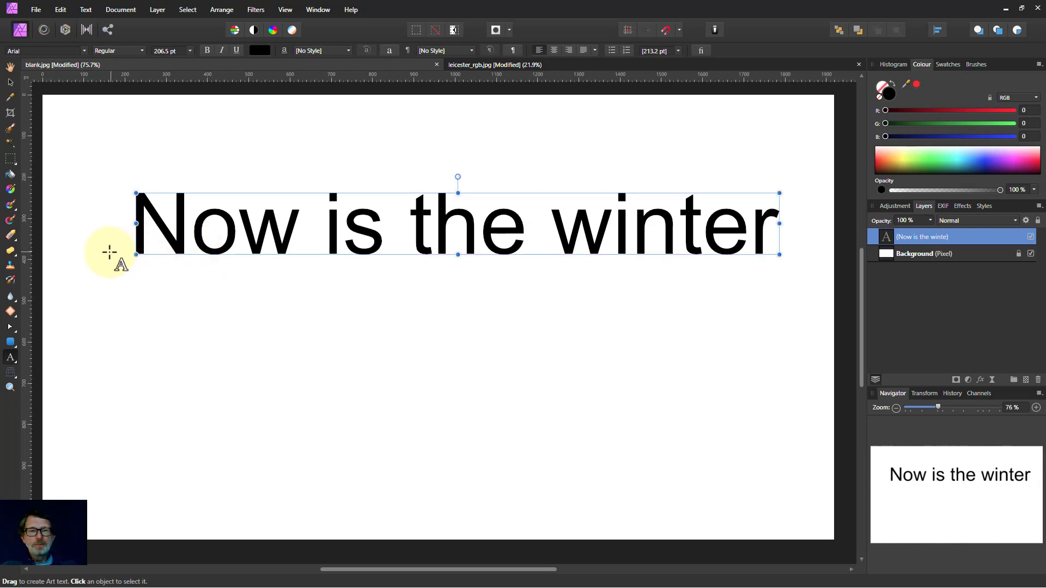
- Move the text up and left, rotate it about 2.5°, and shrink and narrow it
left_click(11, 82)
mouse_move(312, 244)
left_mouse_down()
mouse_move(334, 338)
mouse_move(311, 227)
left_mouse_up()
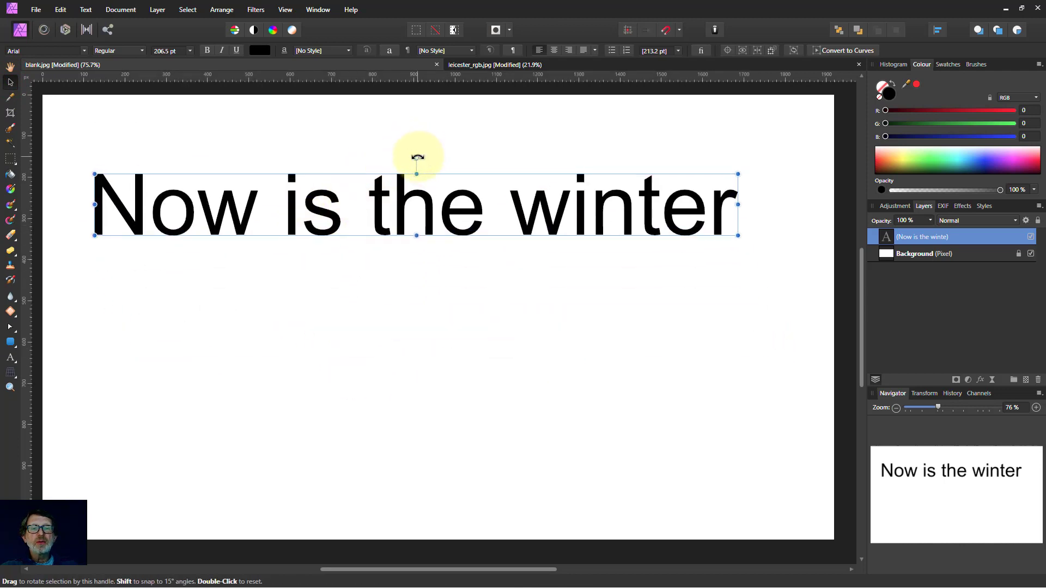
left_click_drag(415, 158, 416, 155)
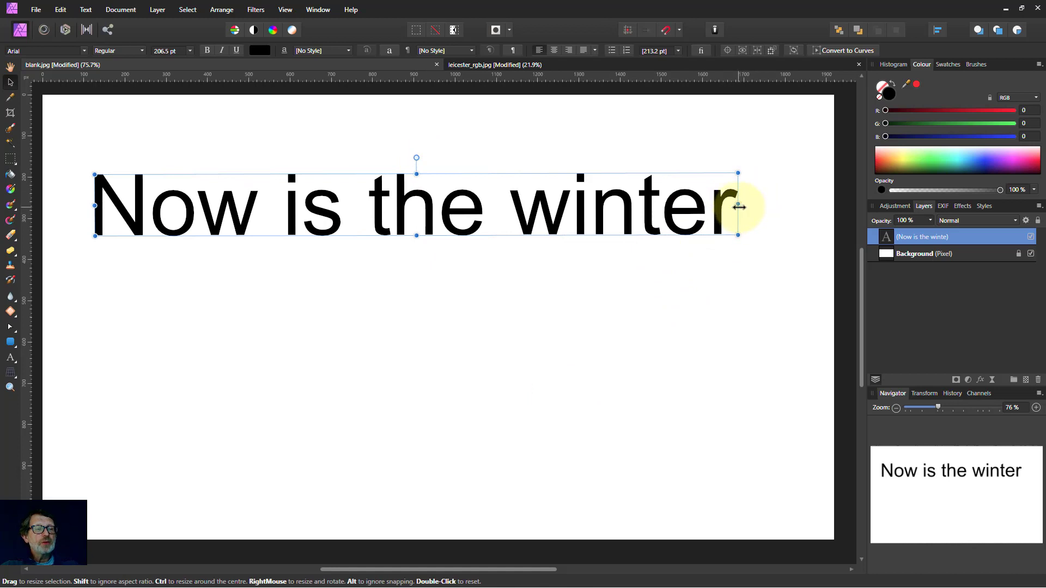
left_click_drag(737, 236, 668, 240)
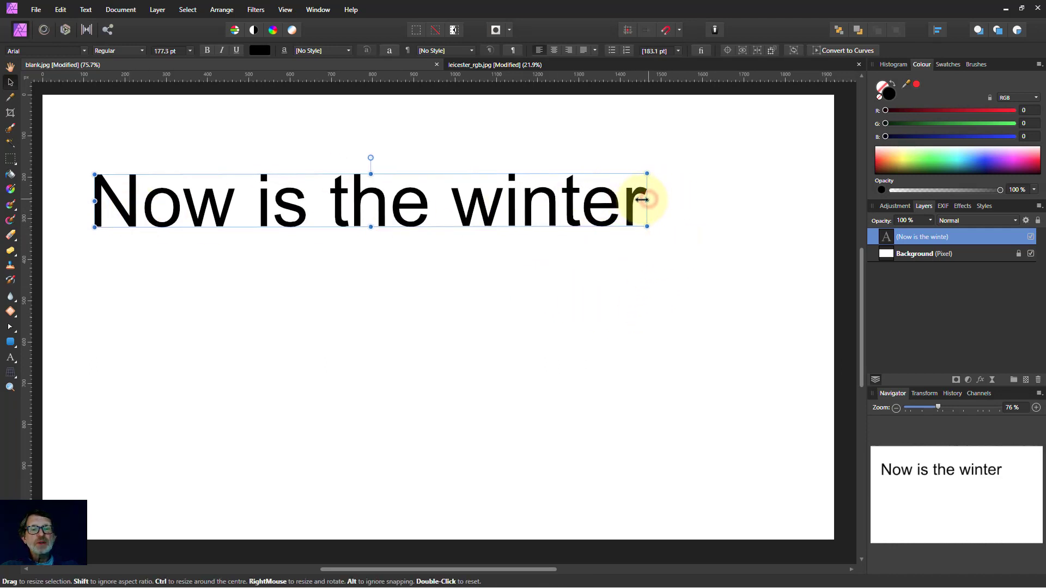
left_click_drag(642, 200, 598, 207)
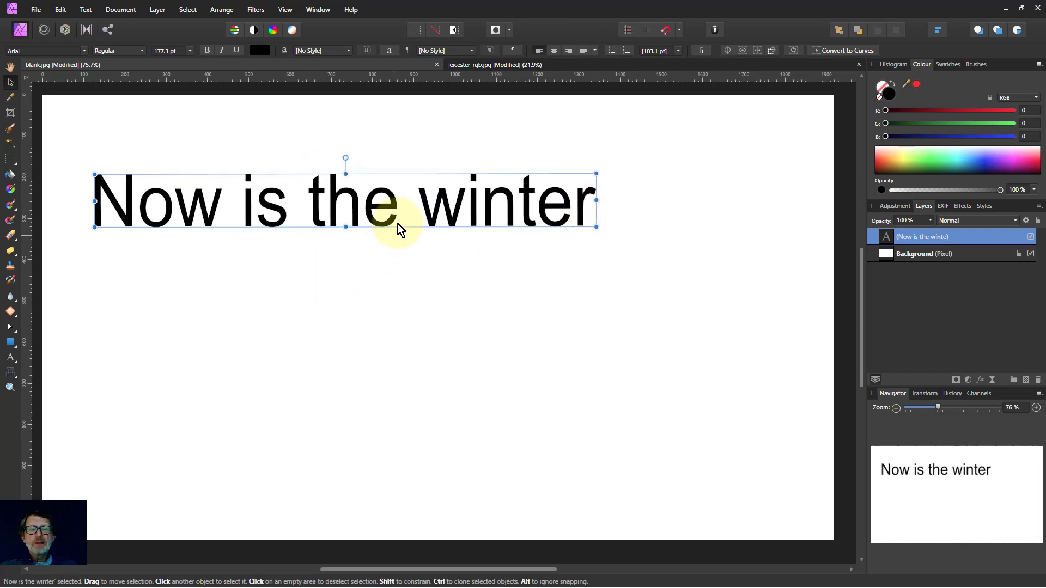
- Break the text onto two lines after 'the', then rejoin it into one line
left_click(10, 358)
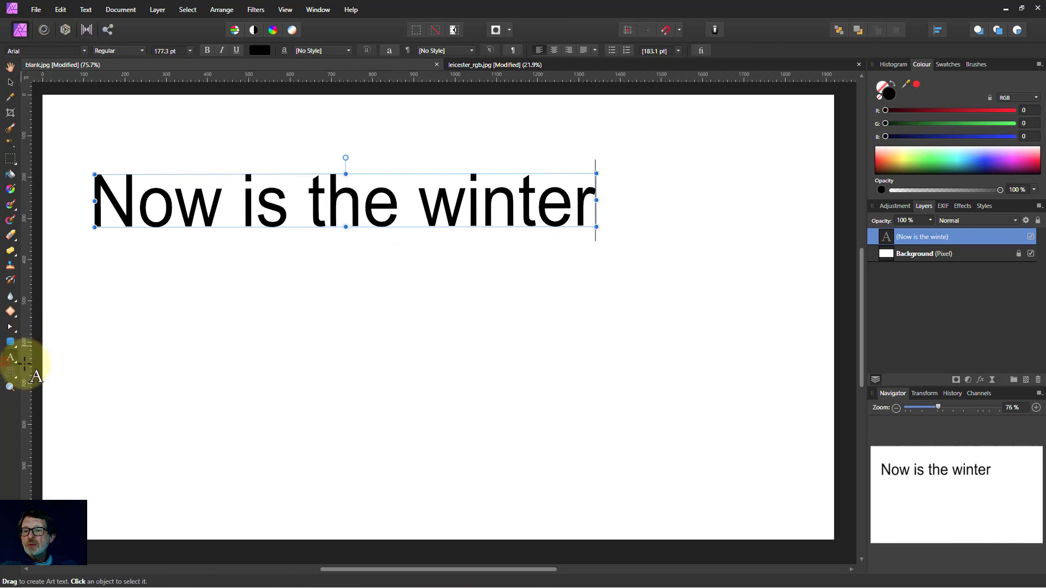
left_click(399, 211)
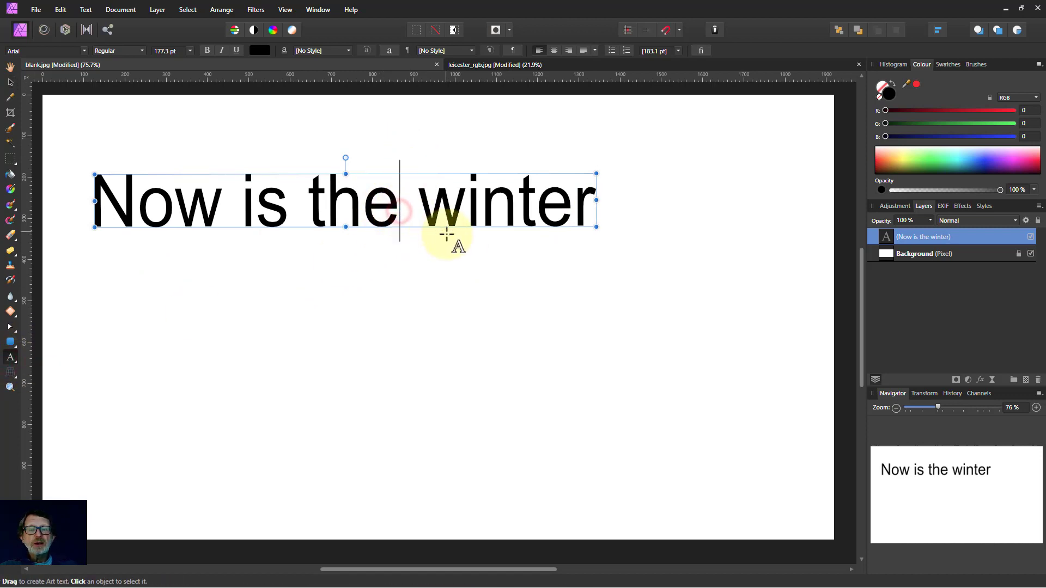
key("Return")
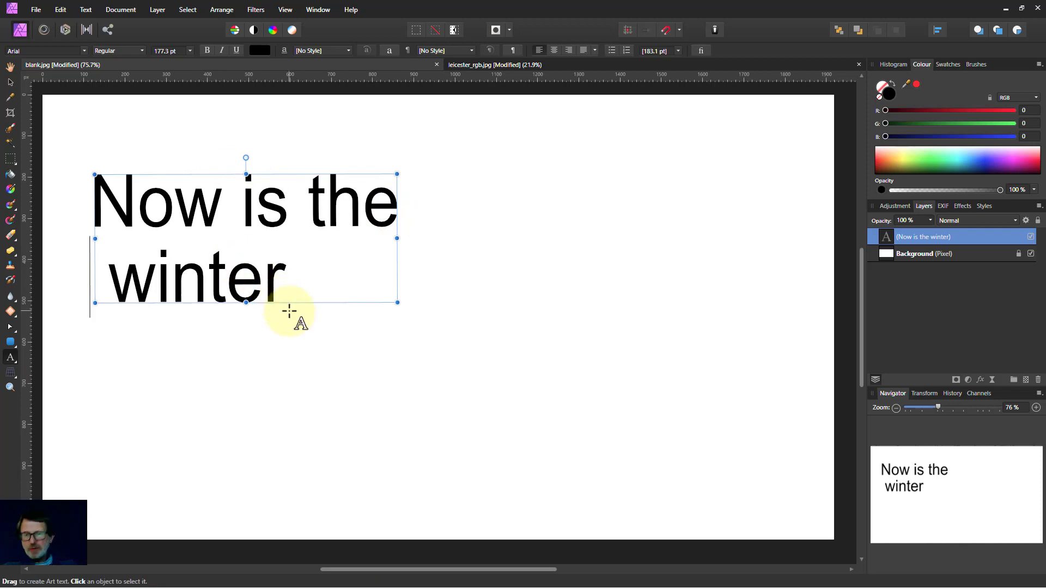
key("BackSpace")
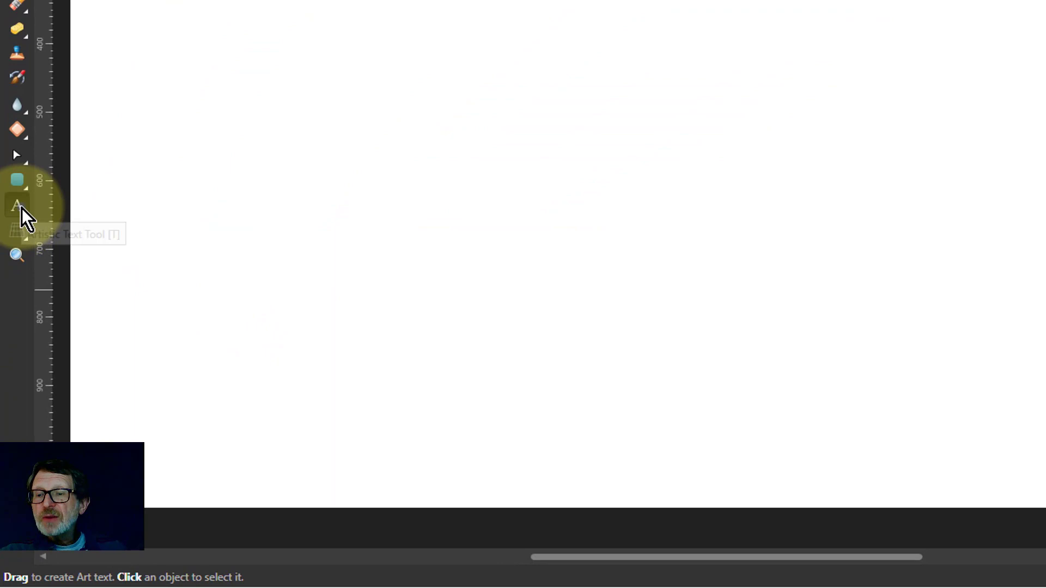
- Draw a text frame below the headline with the Frame Text Tool
left_click(22, 208)
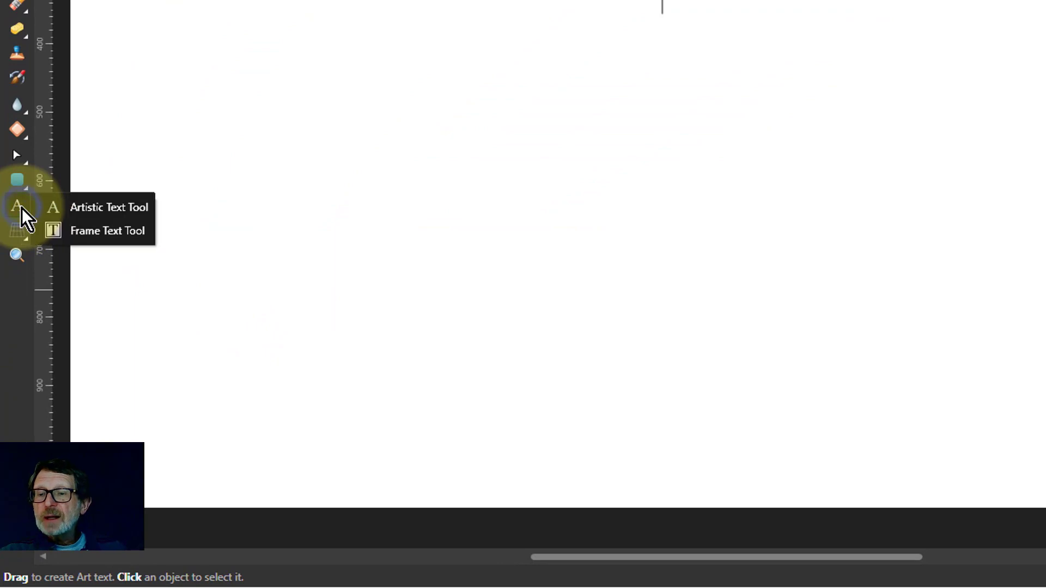
left_click(95, 231)
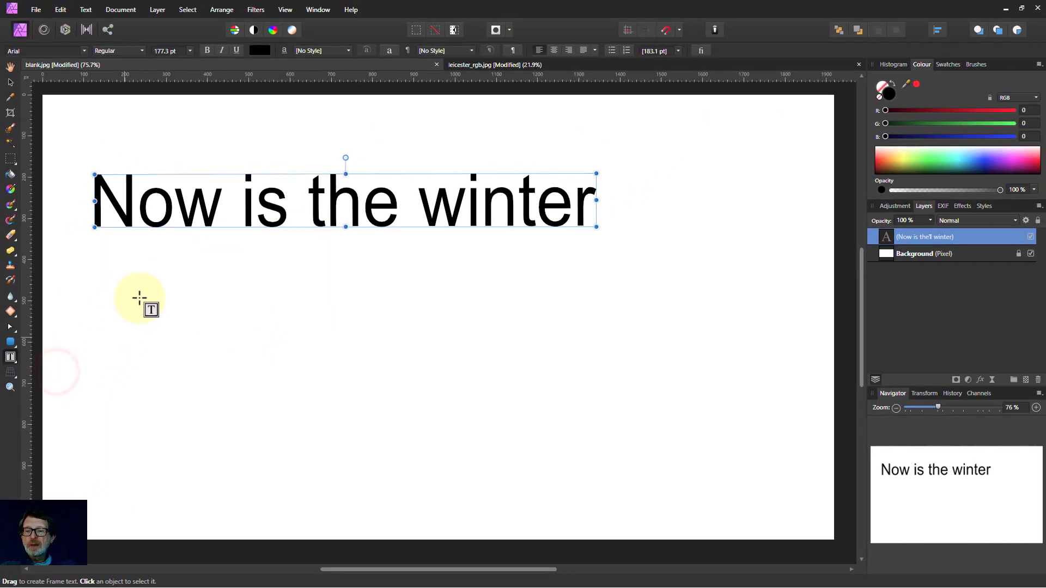
left_click_drag(118, 270, 314, 477)
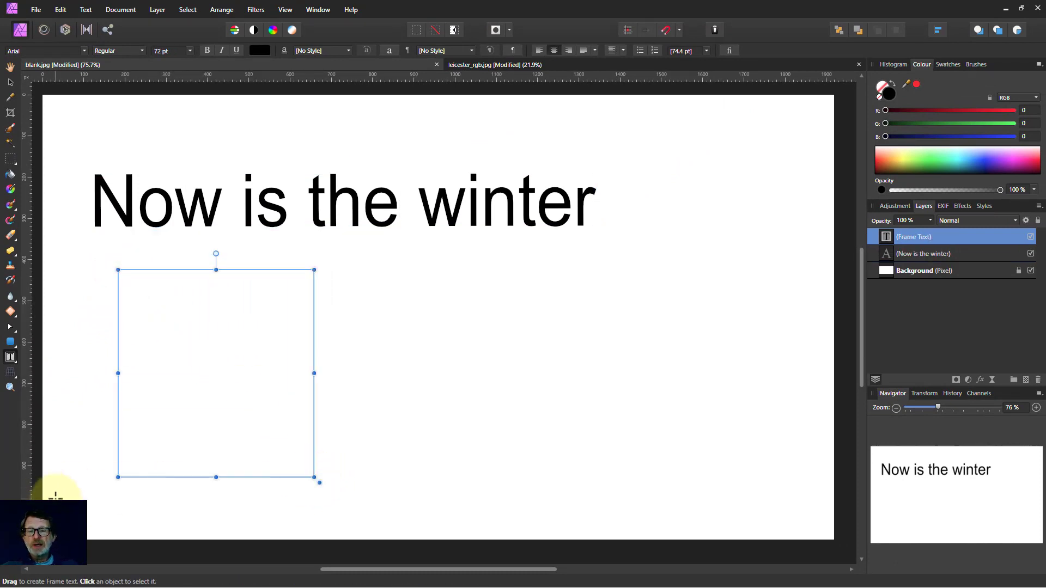
- Type 'Now is the winter of our discontent' in the frame and widen it slightly
type("Now is teh")
key("BackSpace")
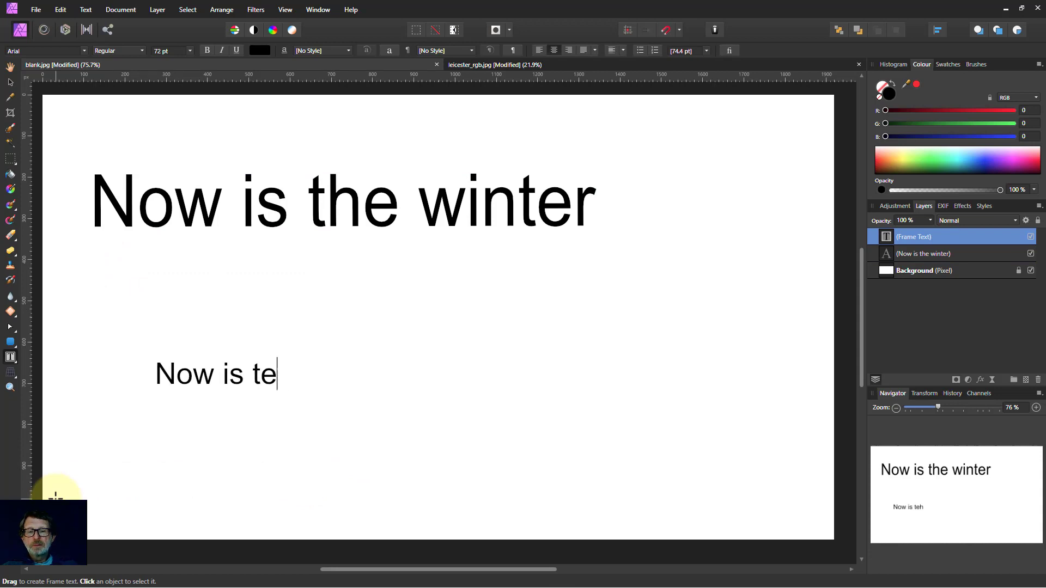
key("BackSpace")
type("he iw")
key("BackSpace")
key("BackSpace")
type("wi")
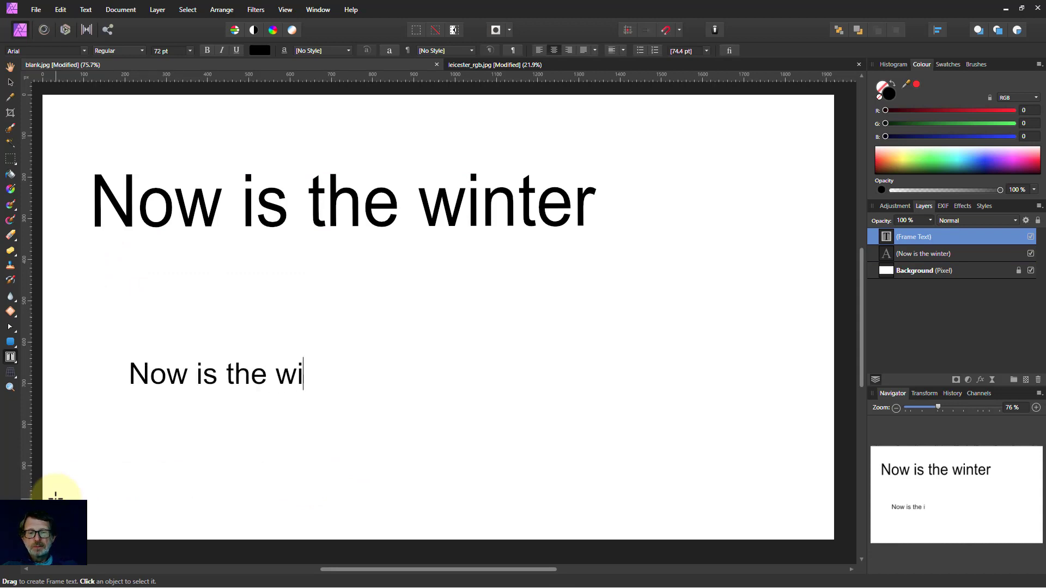
type("nter of our ")
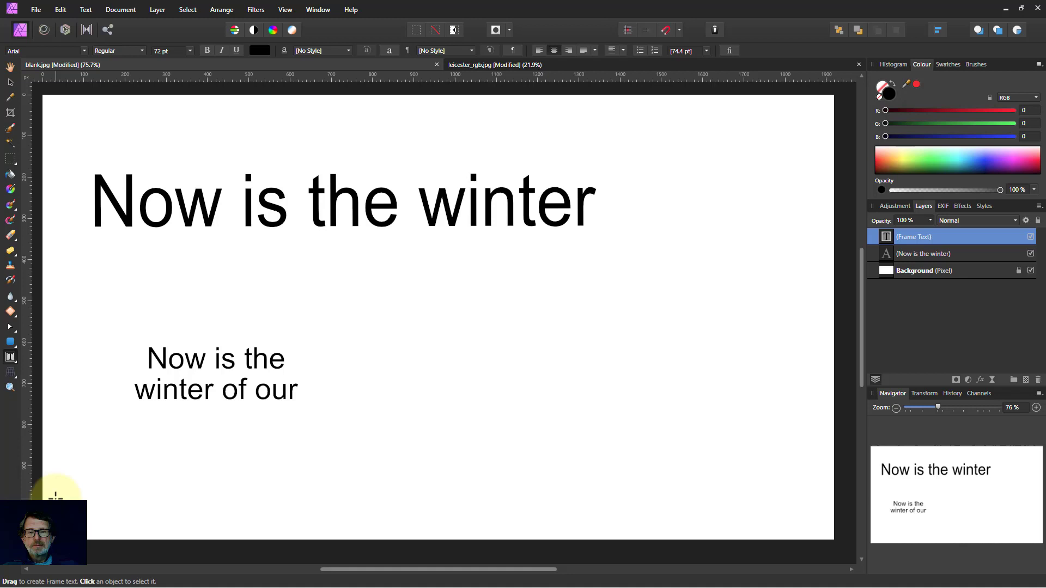
type("discontent")
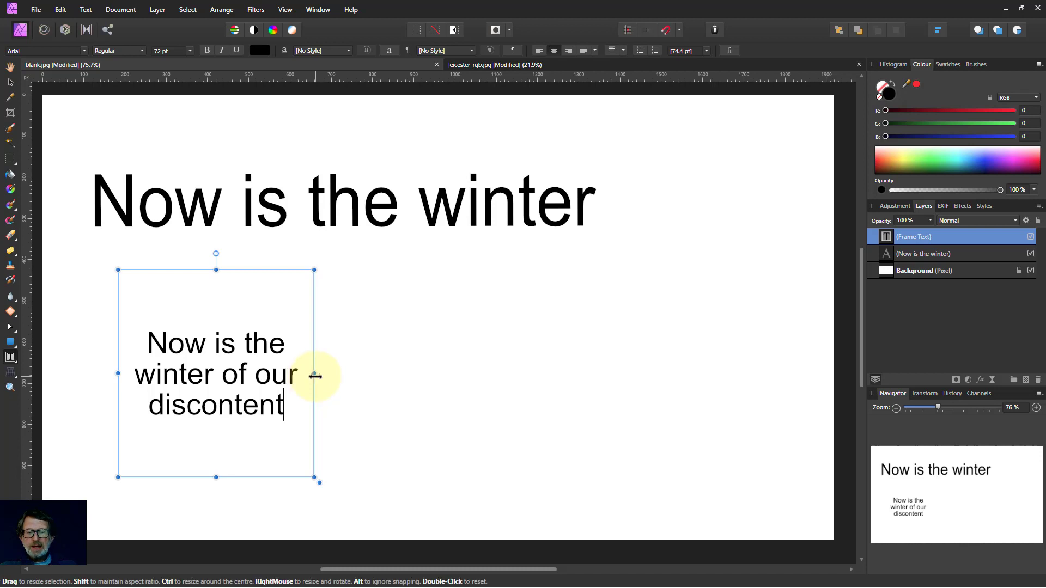
left_click_drag(315, 376, 338, 382)
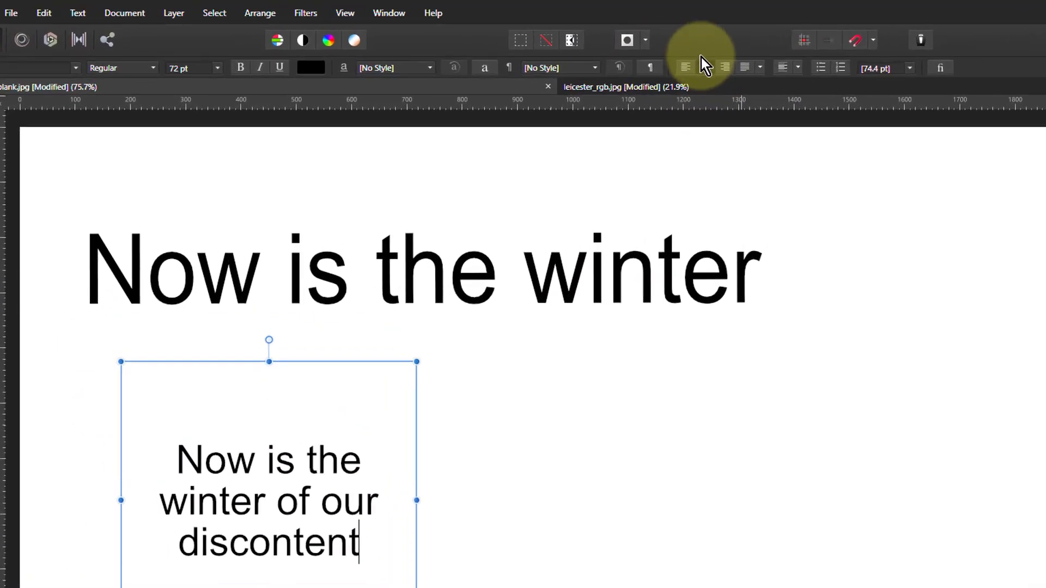
- Left-align the framed text and align it to the top of its frame
left_click(698, 69)
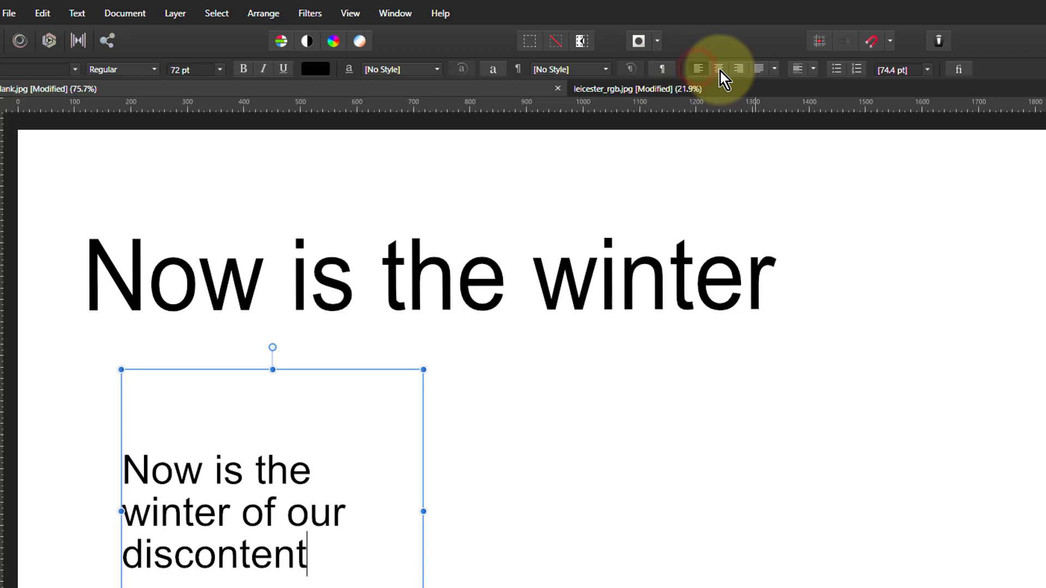
left_click(814, 71)
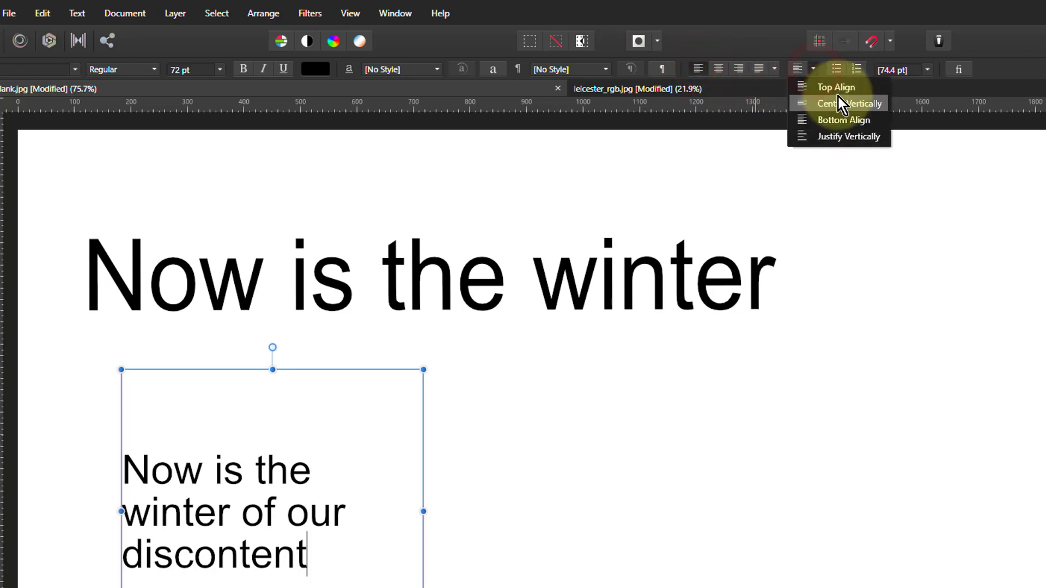
left_click(828, 88)
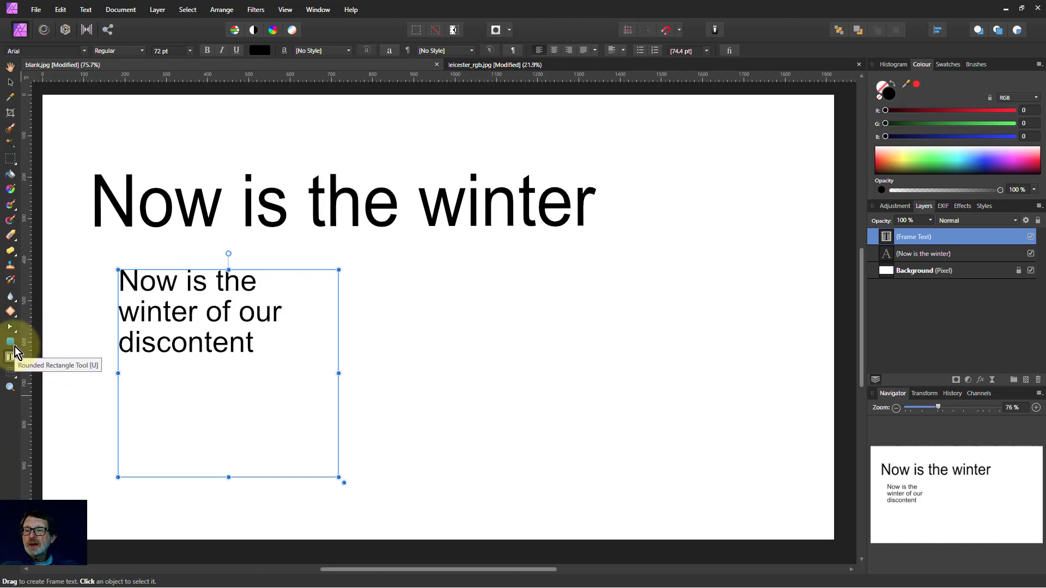
- Draw a peach rounded rectangle to the right of the framed text
left_click(12, 343)
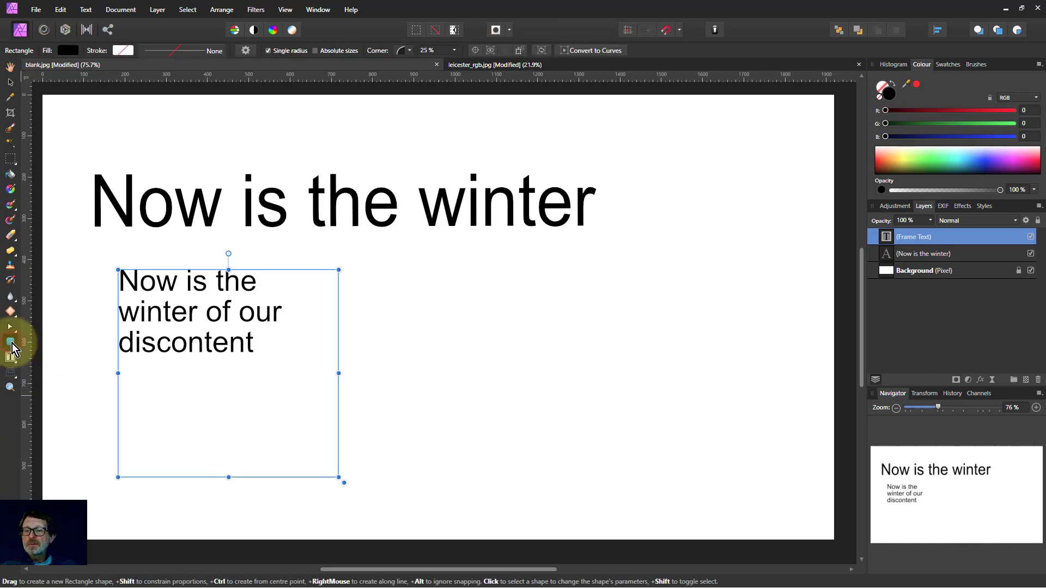
left_click_drag(459, 285, 701, 467)
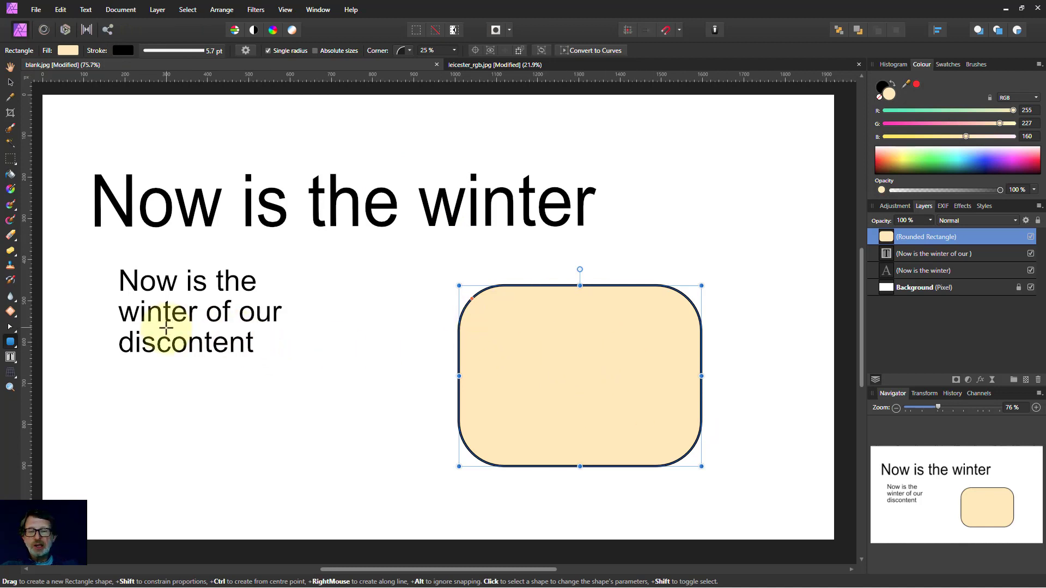
- Put 'Now is the winter of our discontent' inside the rounded rectangle, centred horizontally and vertically
left_click(9, 359)
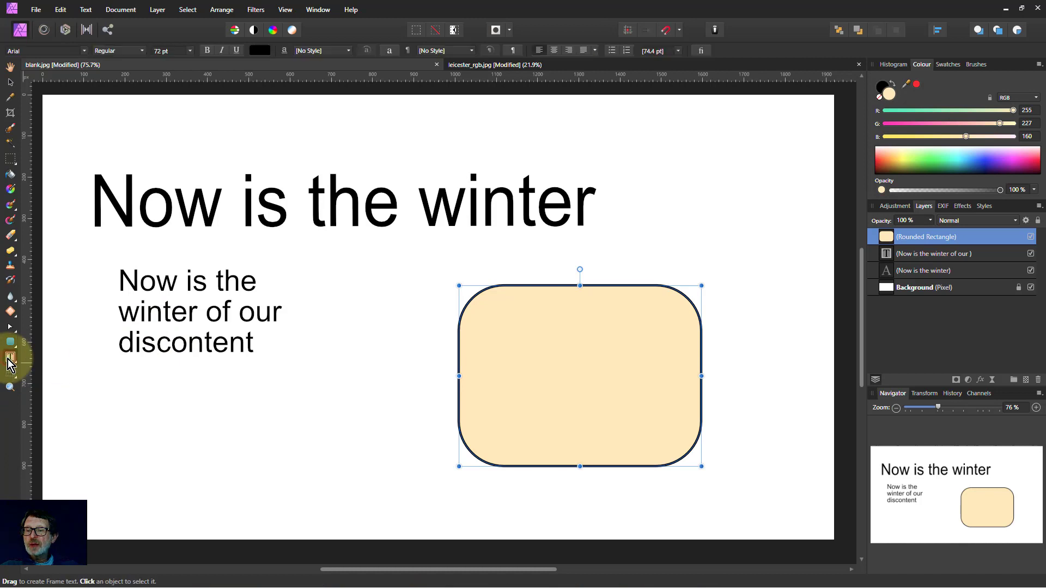
left_click(525, 350)
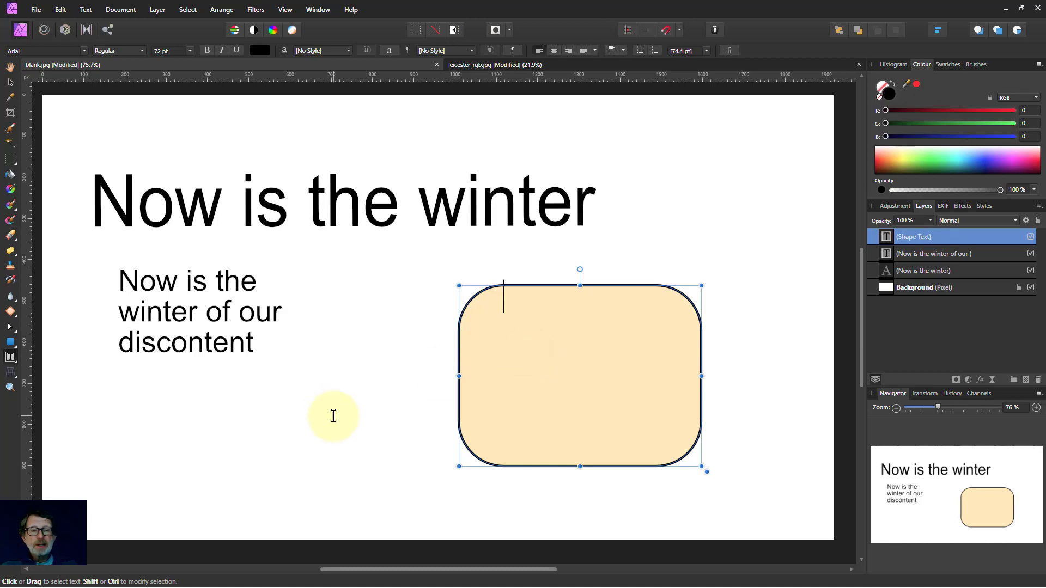
type("Now is the winter o")
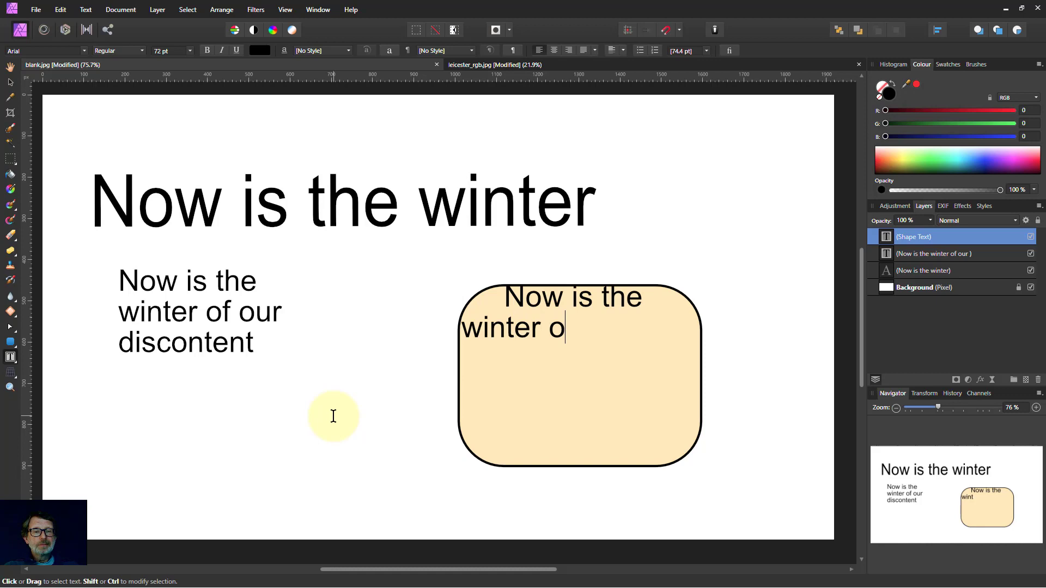
type("scontent")
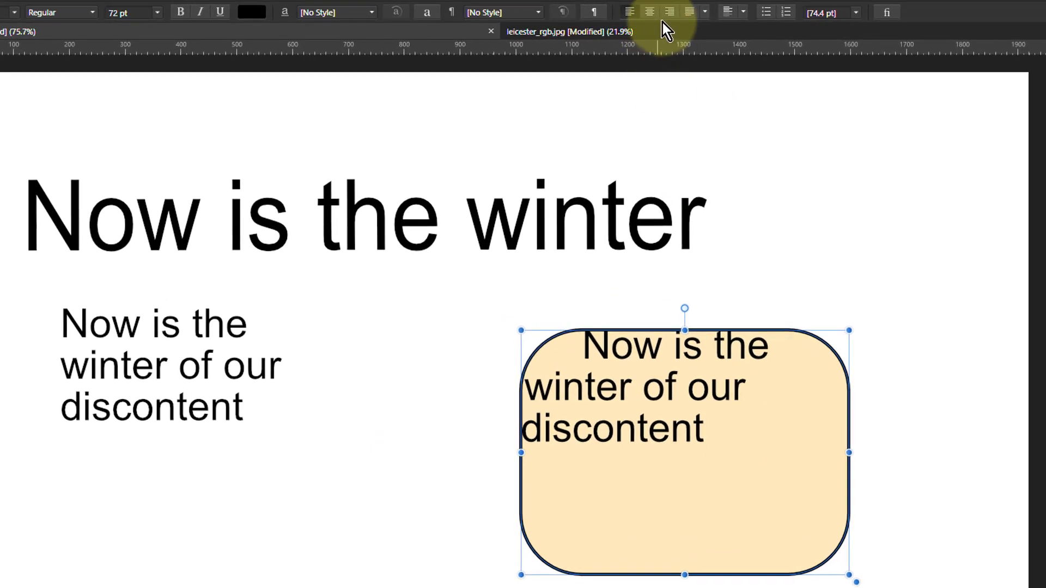
left_click(649, 14)
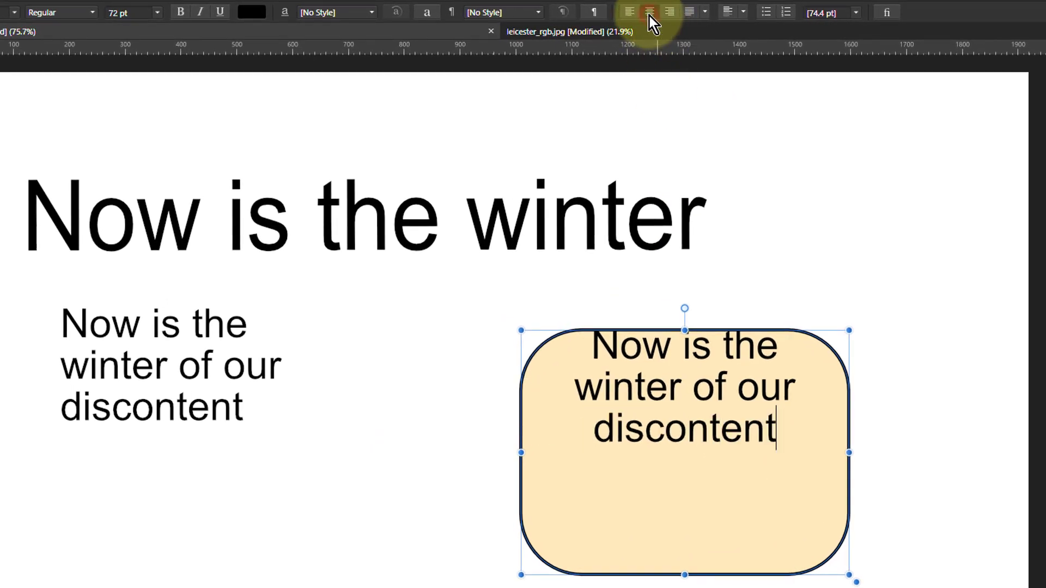
left_click(744, 13)
left_click(759, 46)
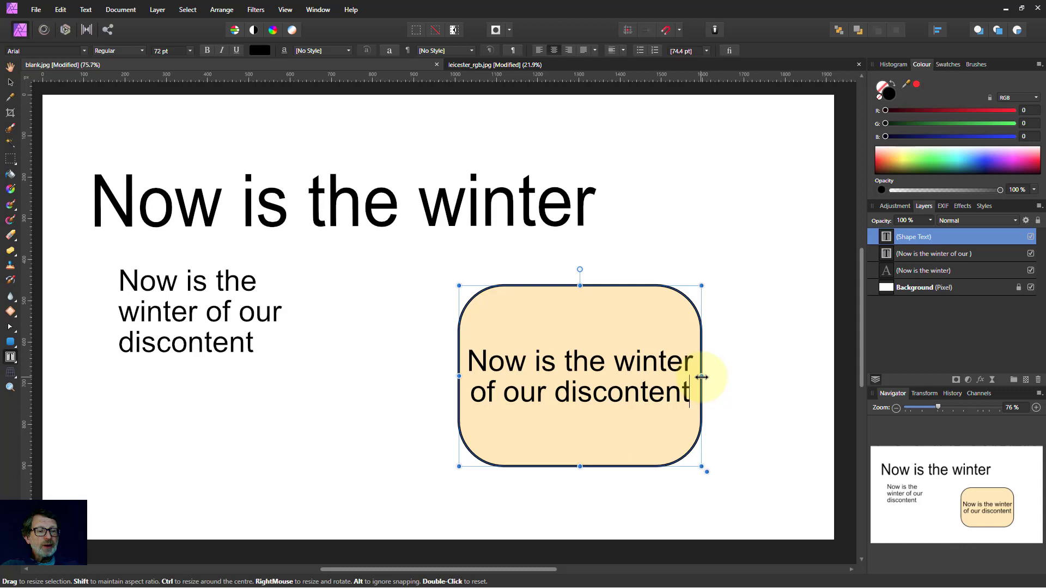
- Resize the rounded-rectangle text frame so its text wraps onto three centred lines at 83.1 pt
left_click_drag(701, 376, 684, 392)
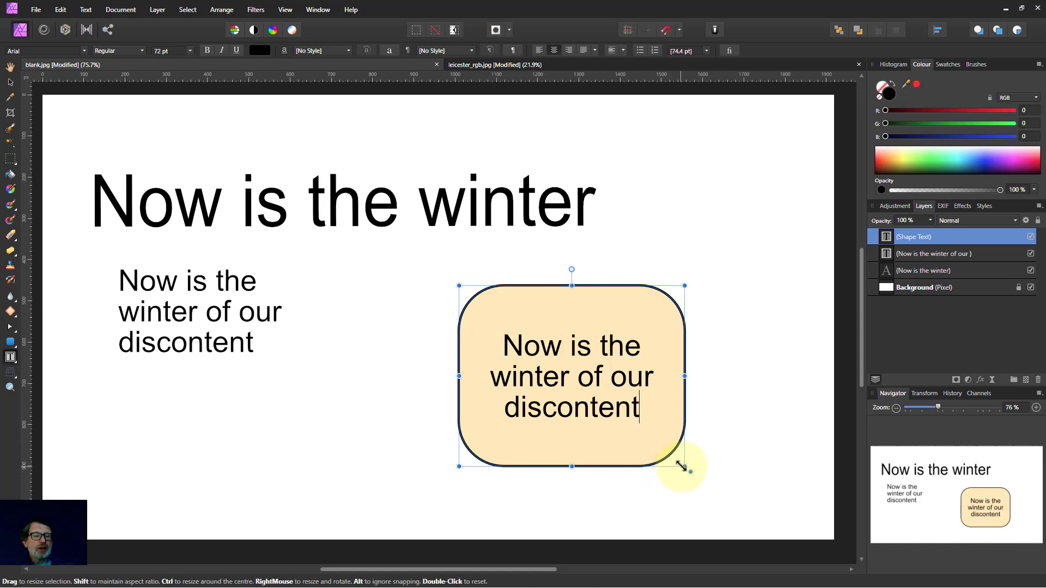
left_click_drag(684, 464, 650, 426)
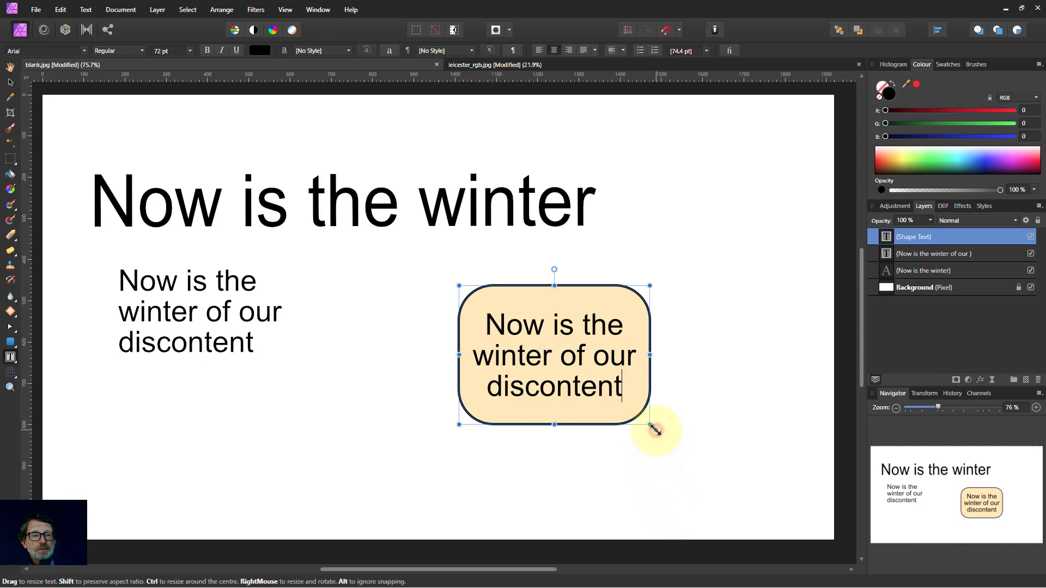
left_click_drag(655, 430, 702, 434)
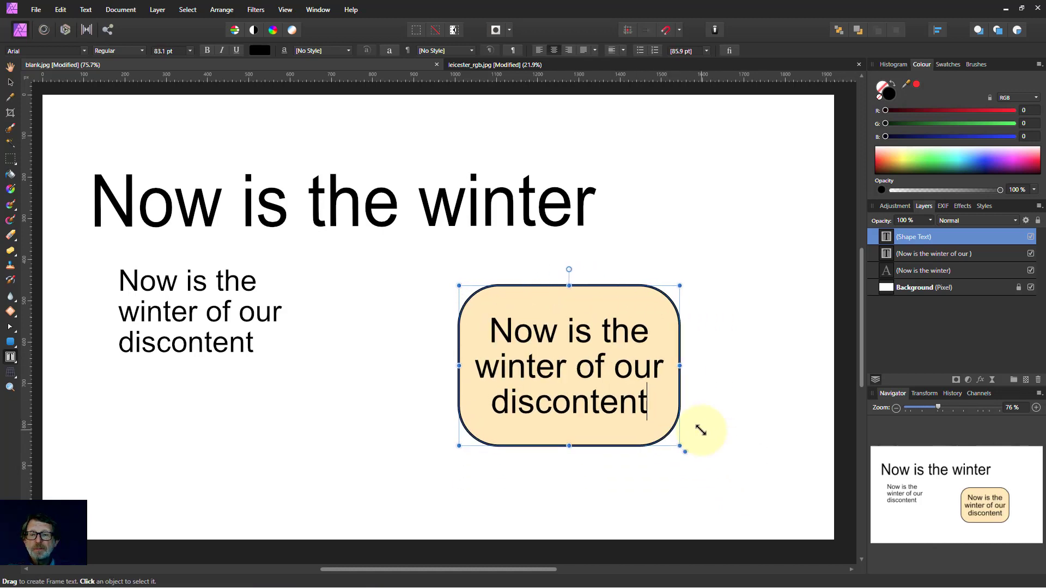
- Scale the left text frame down from its corner, shrinking its text from 72 pt to 67.6 pt
left_click(144, 344)
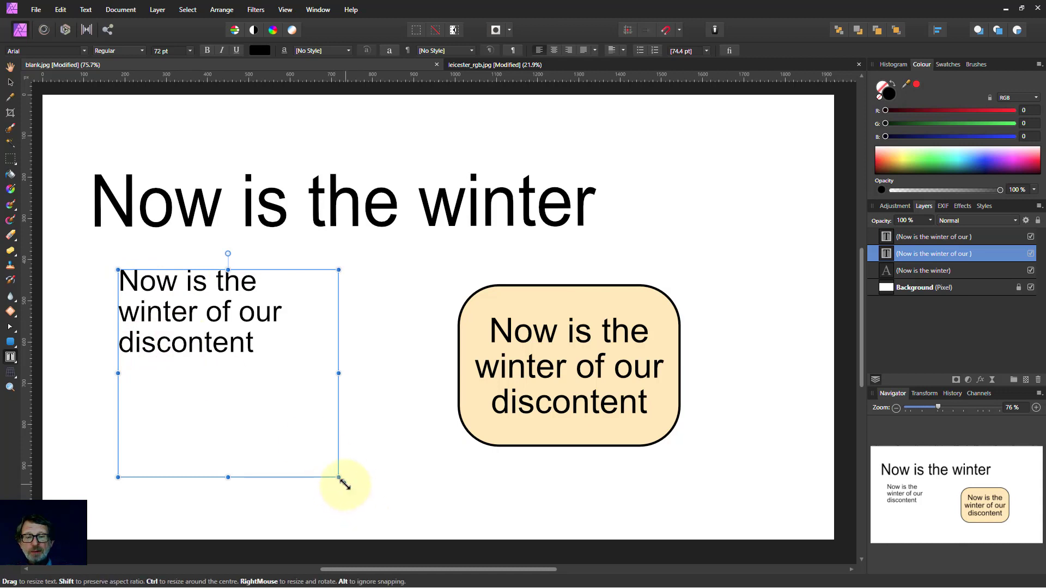
left_click_drag(345, 484, 325, 465)
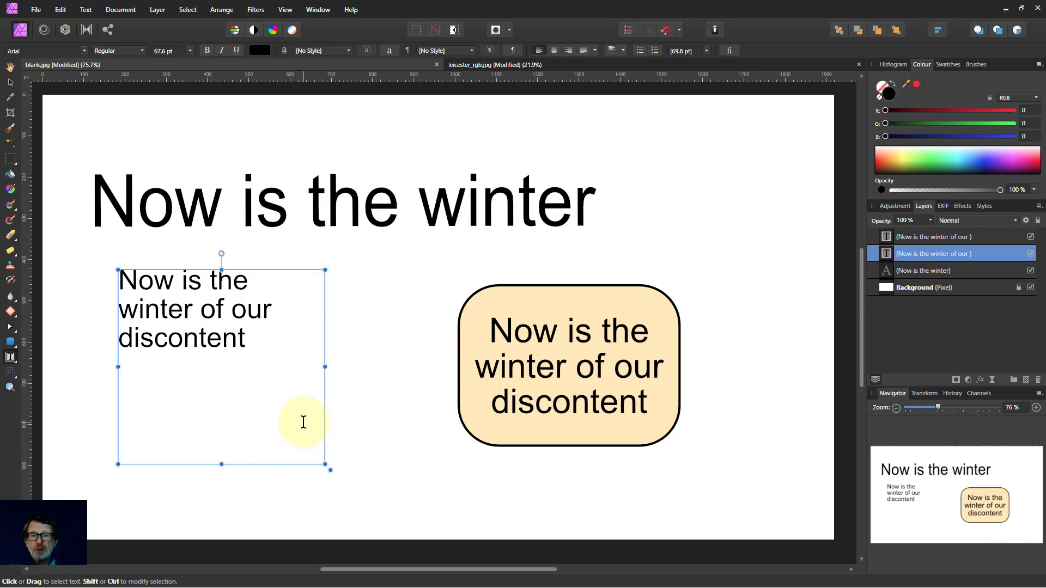
- In leicester_rgb.jpg, draw a rounded rectangle over the sky at the upper right
left_click(558, 65)
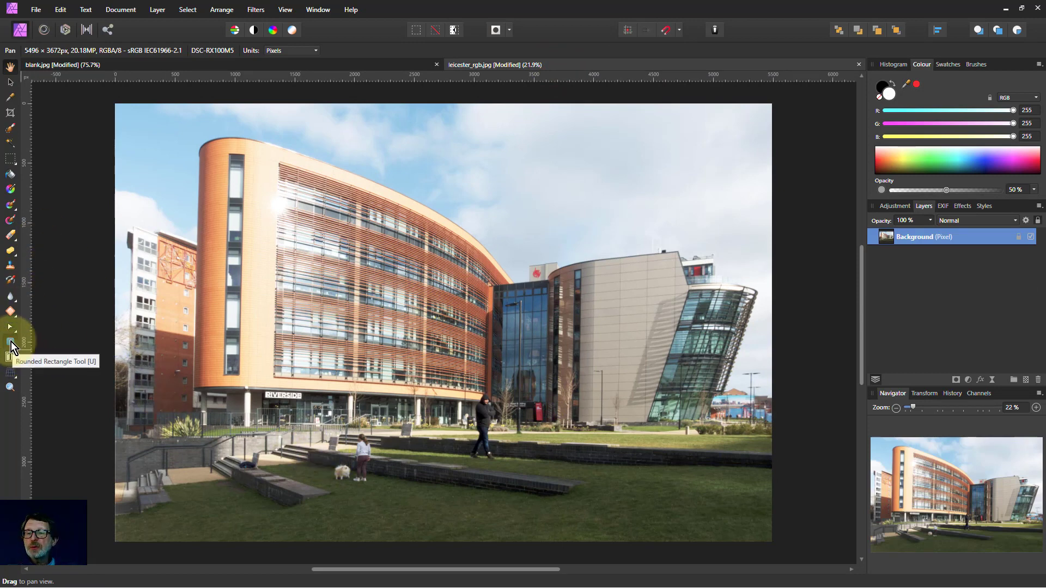
left_click(11, 344)
left_click_drag(474, 114, 700, 227)
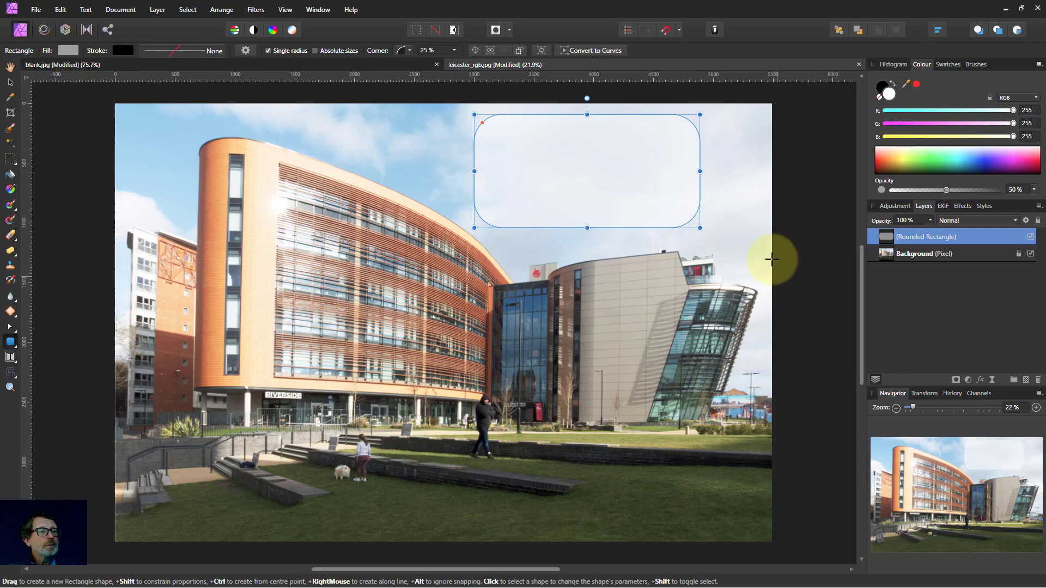
- Fill the rectangle with orange sampled from the building (R255 G162 B87) at 54% opacity
left_click(67, 50)
left_click_drag(54, 159, 27, 154)
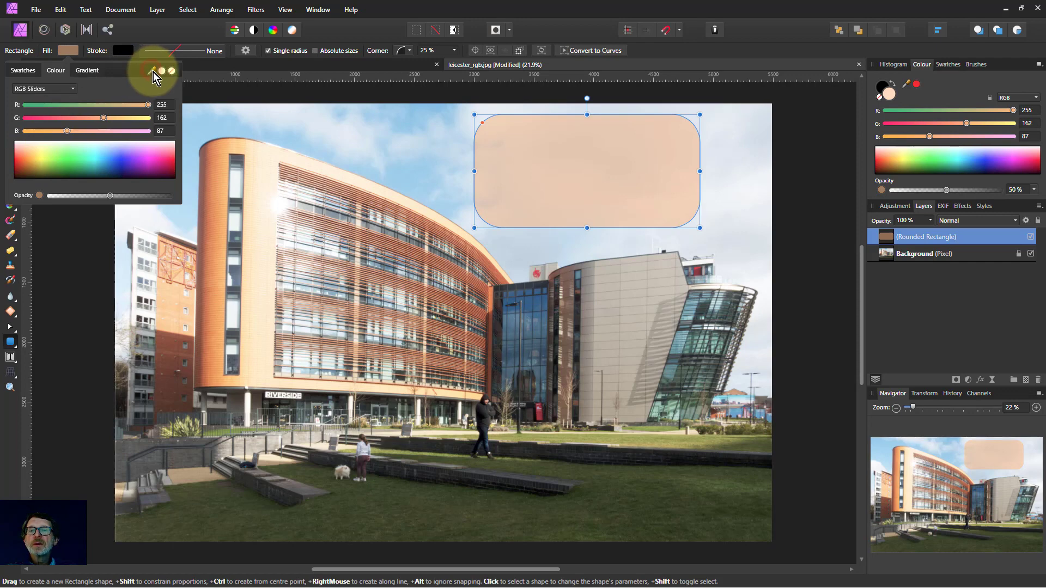
left_click_drag(152, 70, 112, 200)
left_click(488, 156)
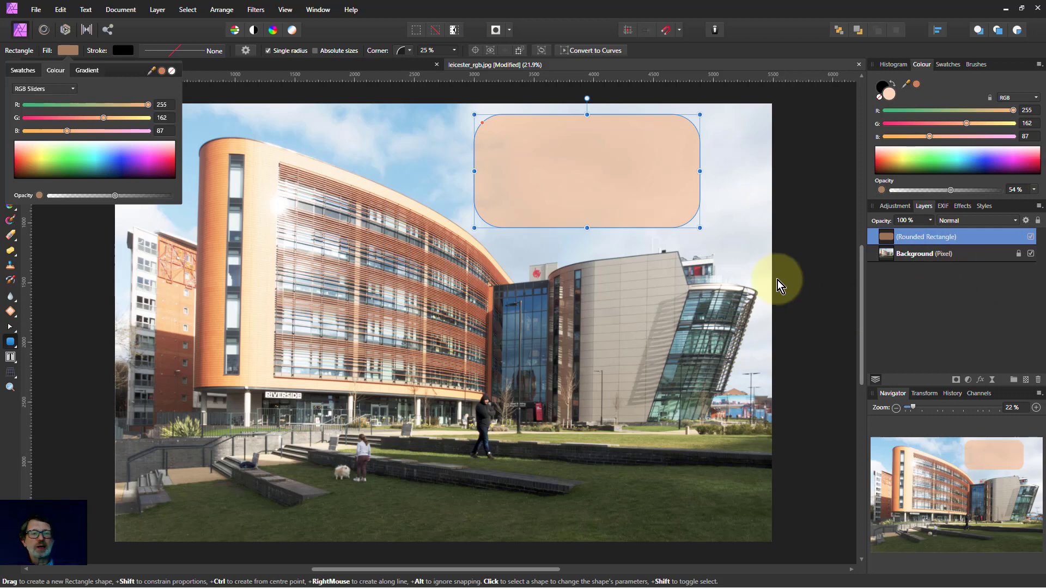
left_click(22, 434)
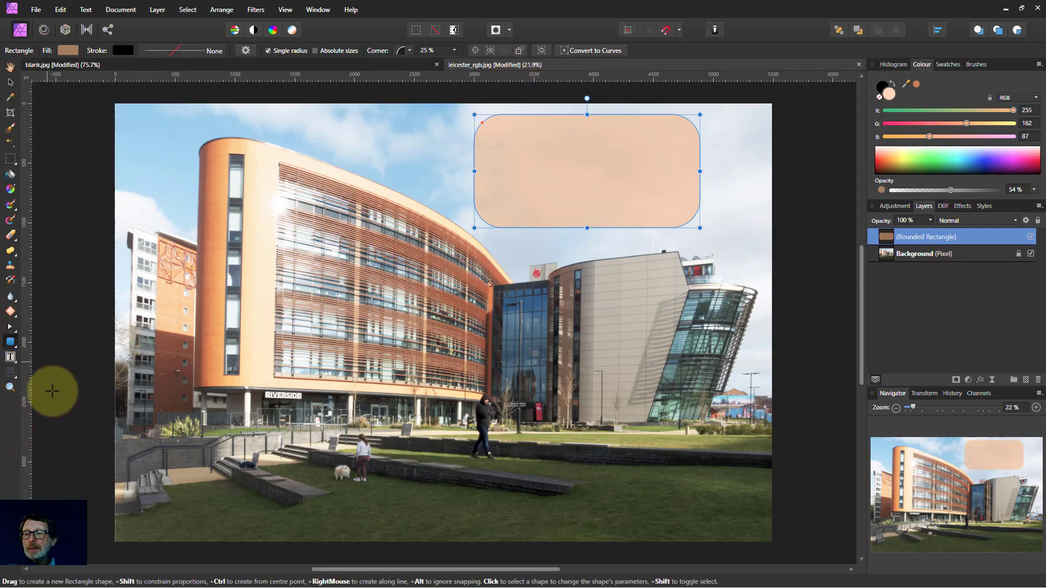
- Convert the peach rounded rectangle into a frame text container
left_click(11, 361)
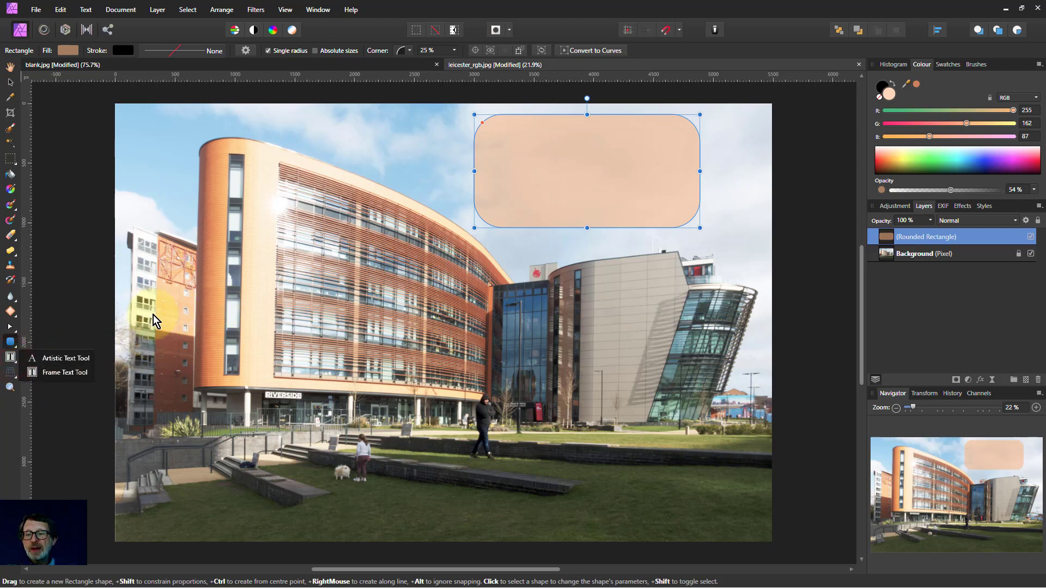
left_click(59, 372)
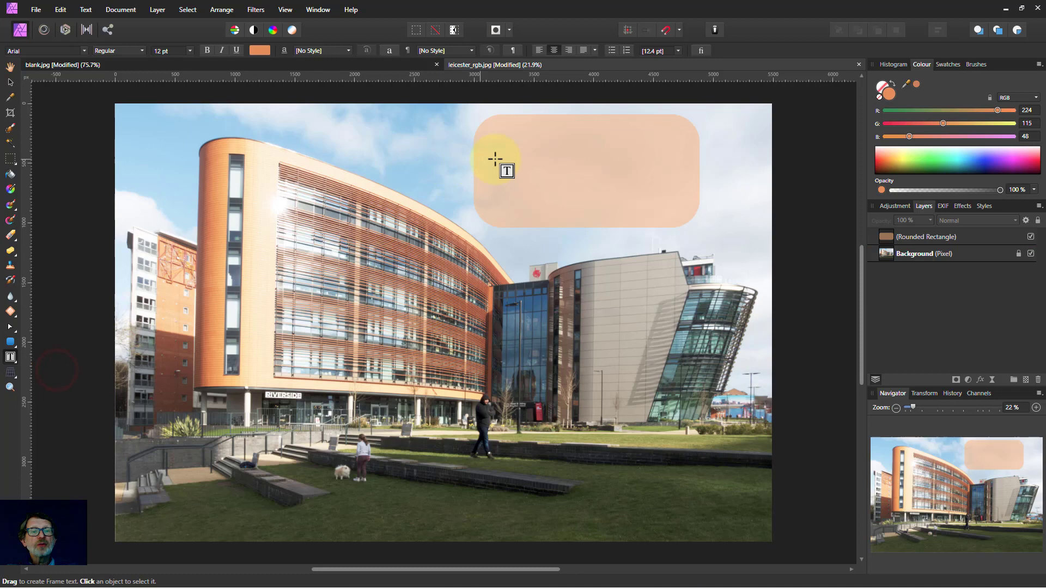
left_click(533, 159)
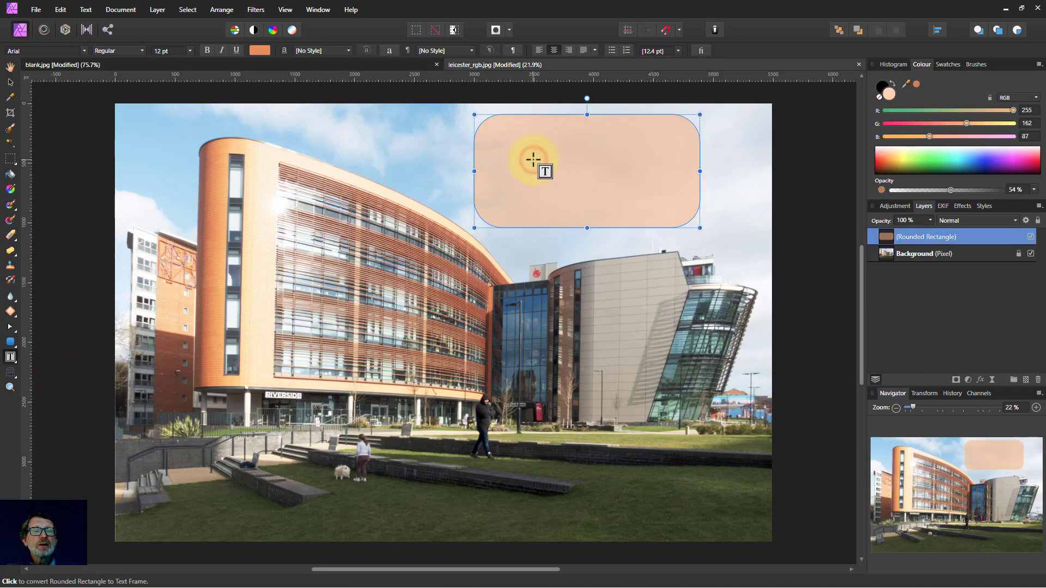
left_click(598, 162)
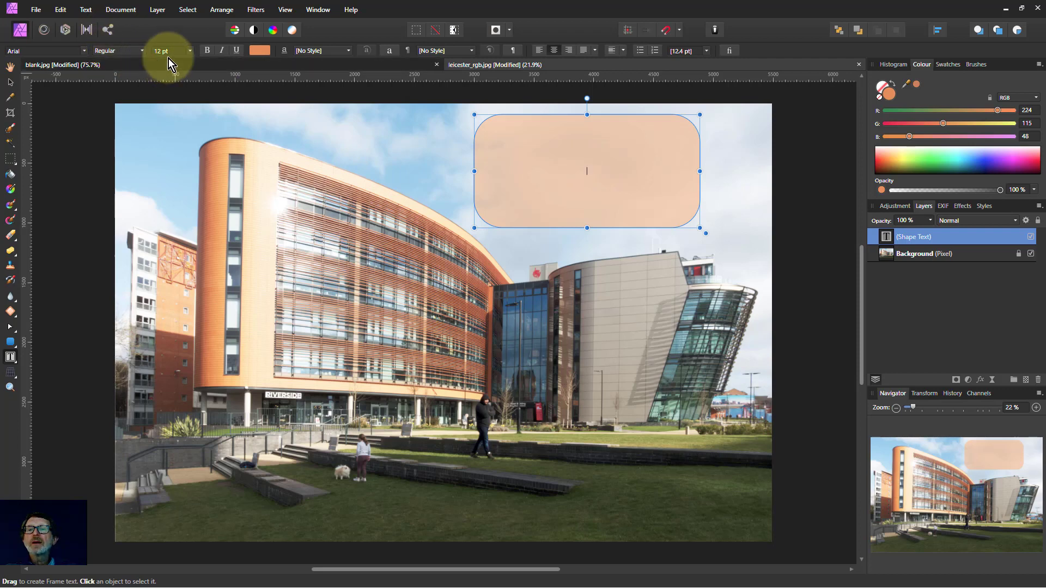
- Set the text to 72 pt Bauhaus 93
left_click(189, 51)
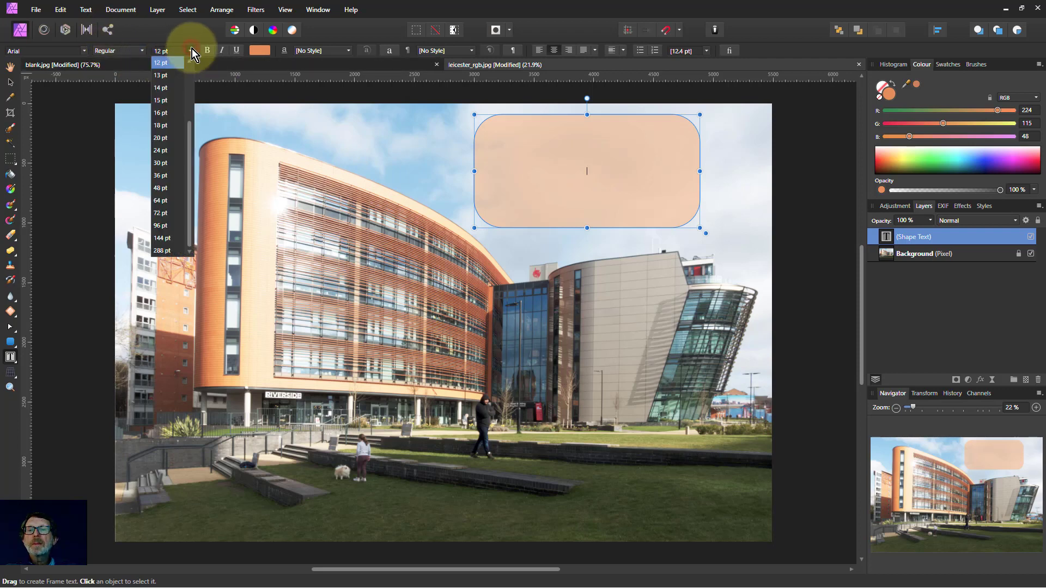
left_click(158, 213)
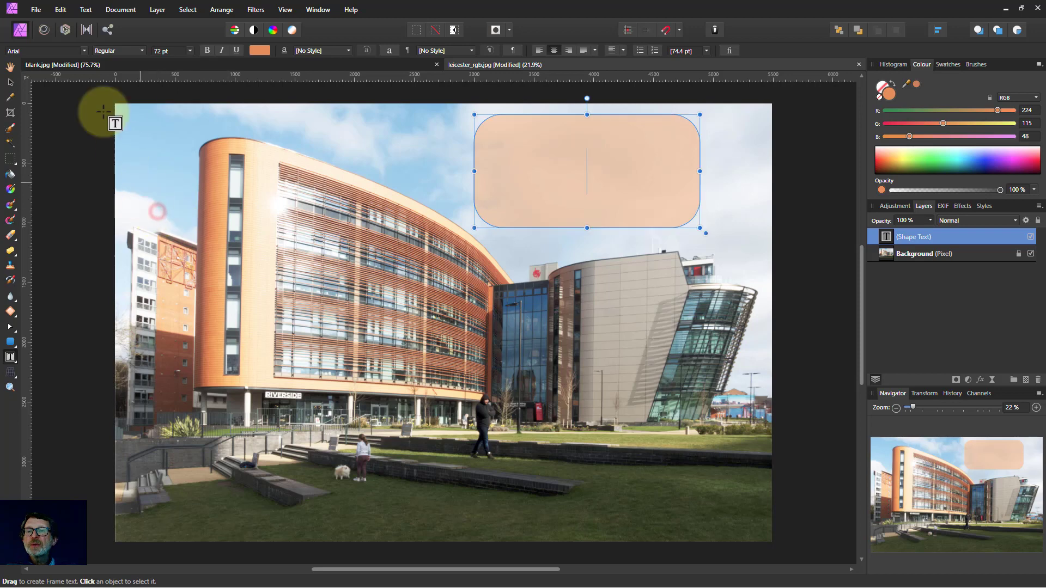
left_click(48, 51)
scroll(156, 171, "down", 1)
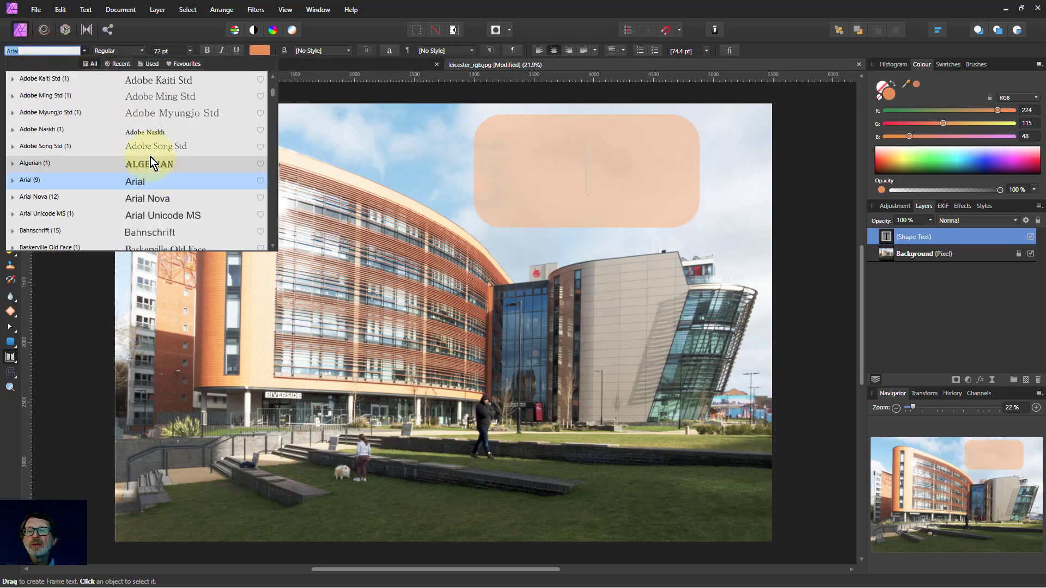
scroll(139, 191, "down", 1)
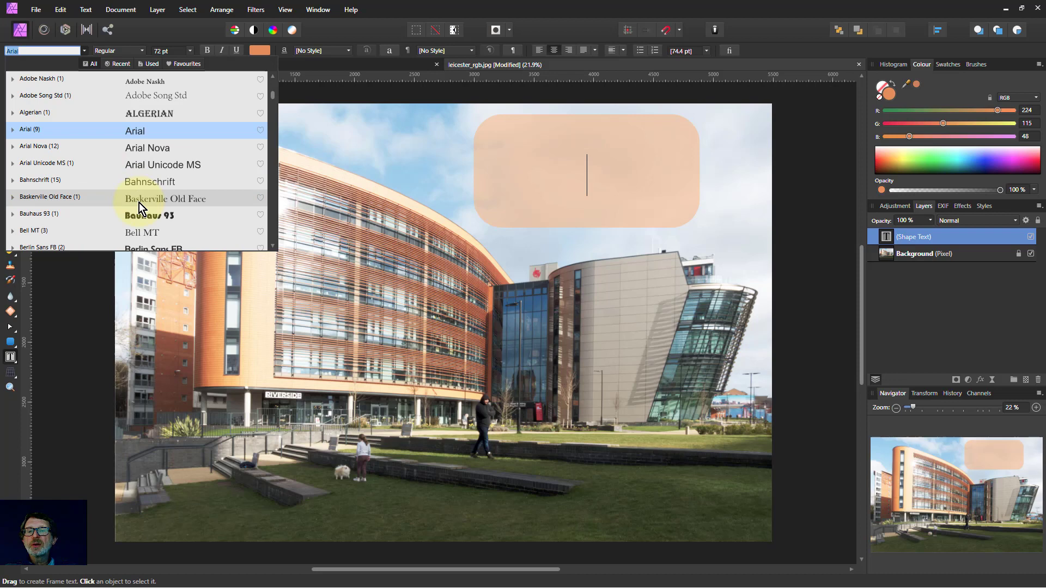
left_click(141, 214)
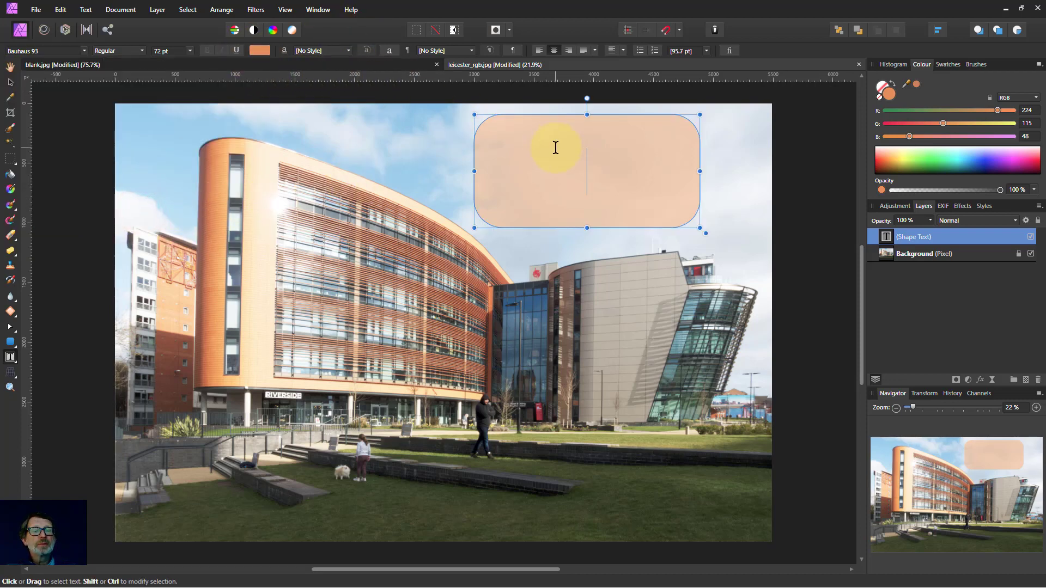
- Enter 'Visit our university' into the shape text and finish editing
type("Visit ou")
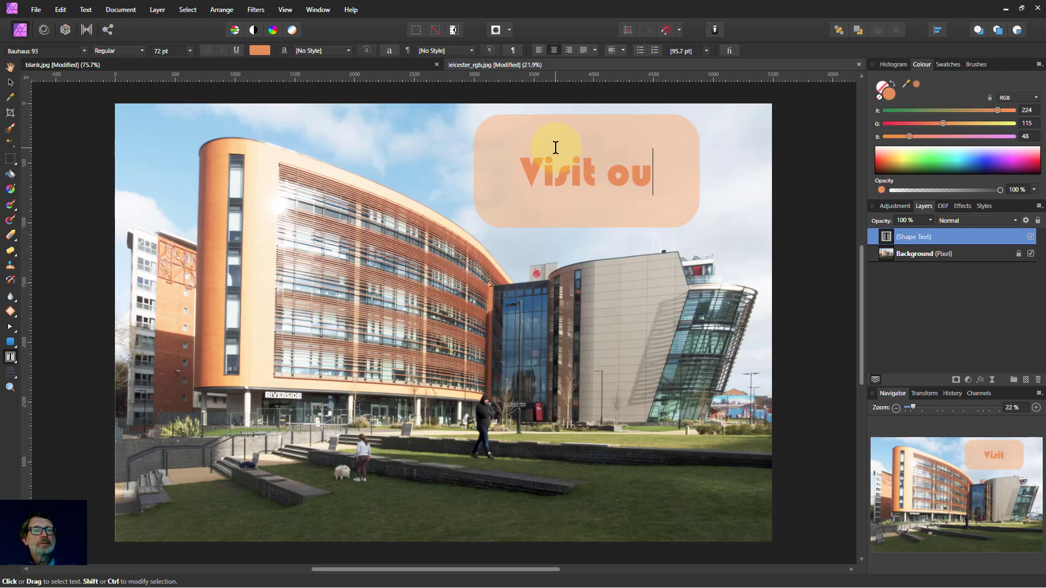
type("r university")
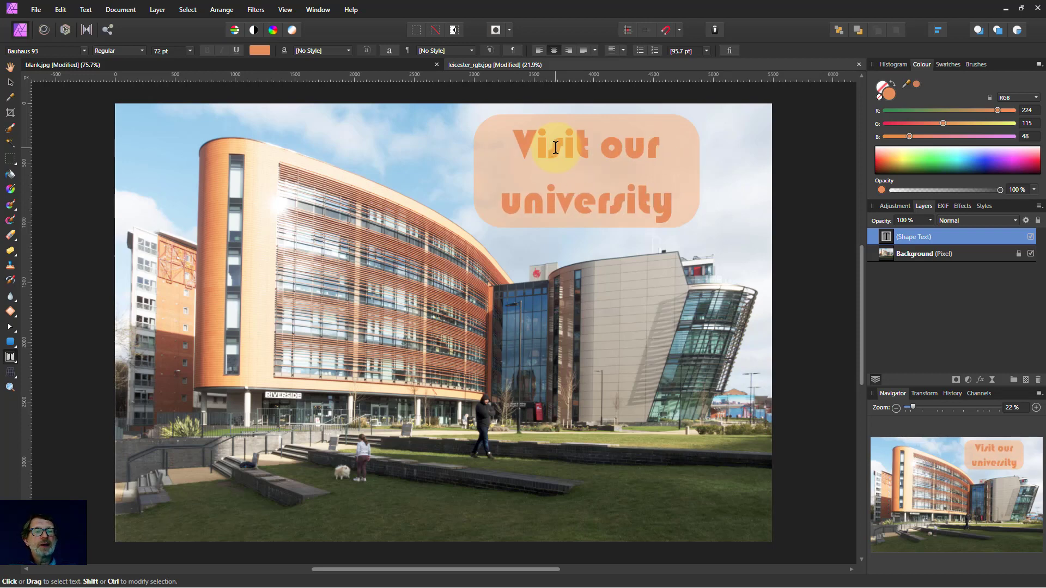
key("Escape")
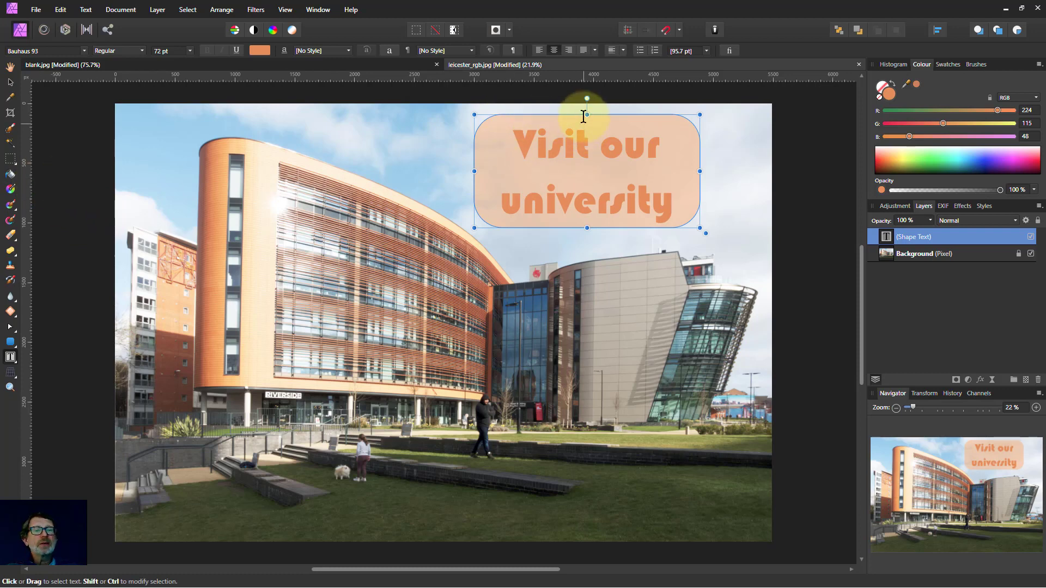
- Tilt the text shape slightly clockwise, shift it down-right, and shrink it a little
left_click_drag(587, 100, 596, 98)
left_click(10, 81)
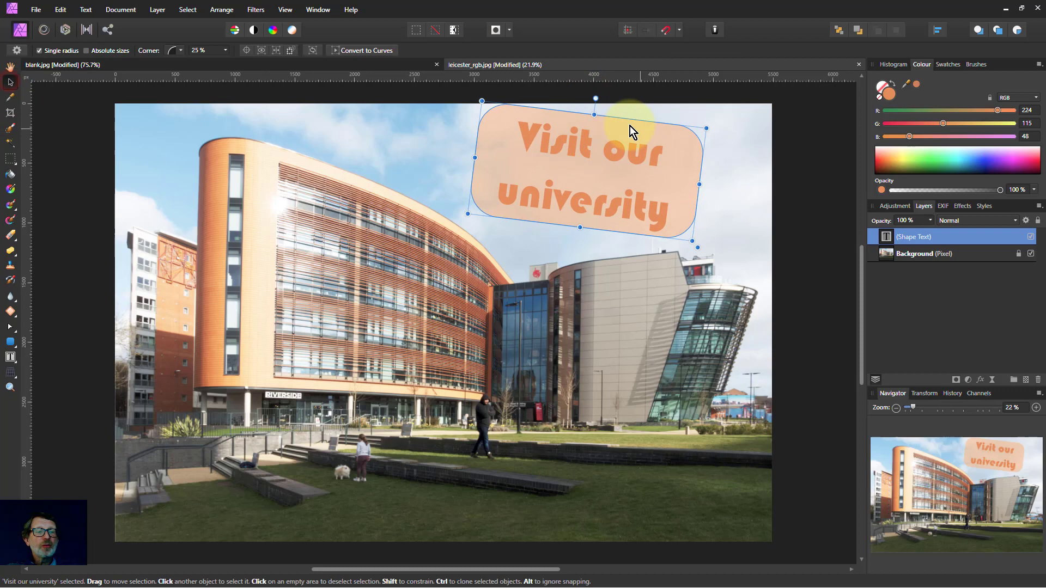
left_click_drag(582, 158, 623, 180)
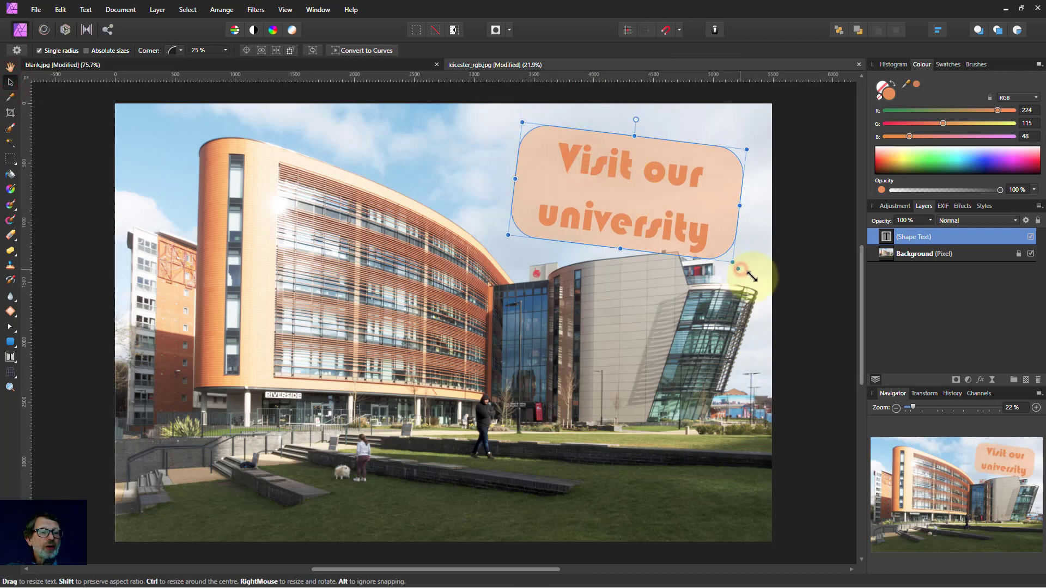
left_click_drag(737, 266, 696, 239)
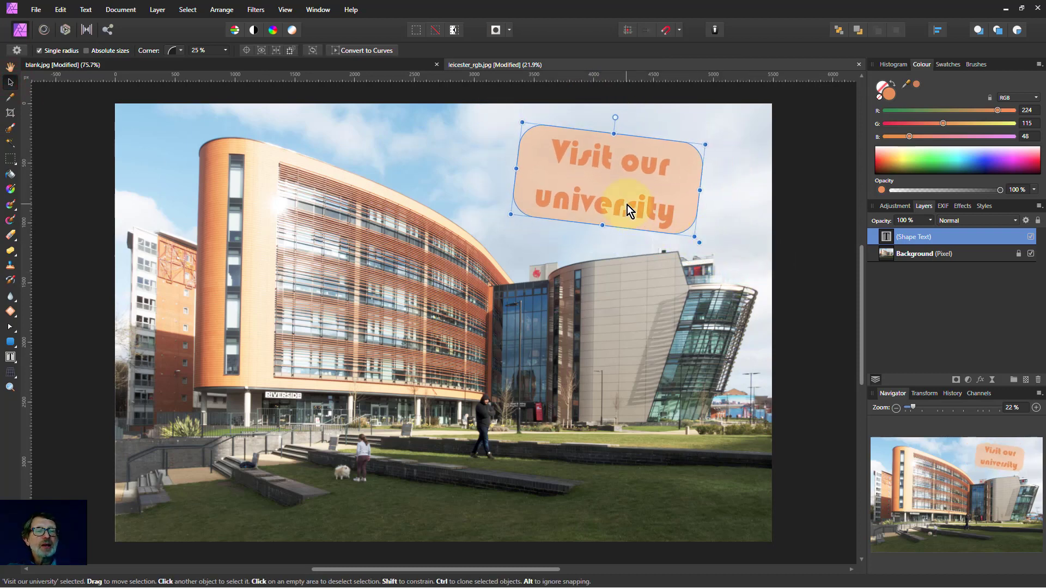